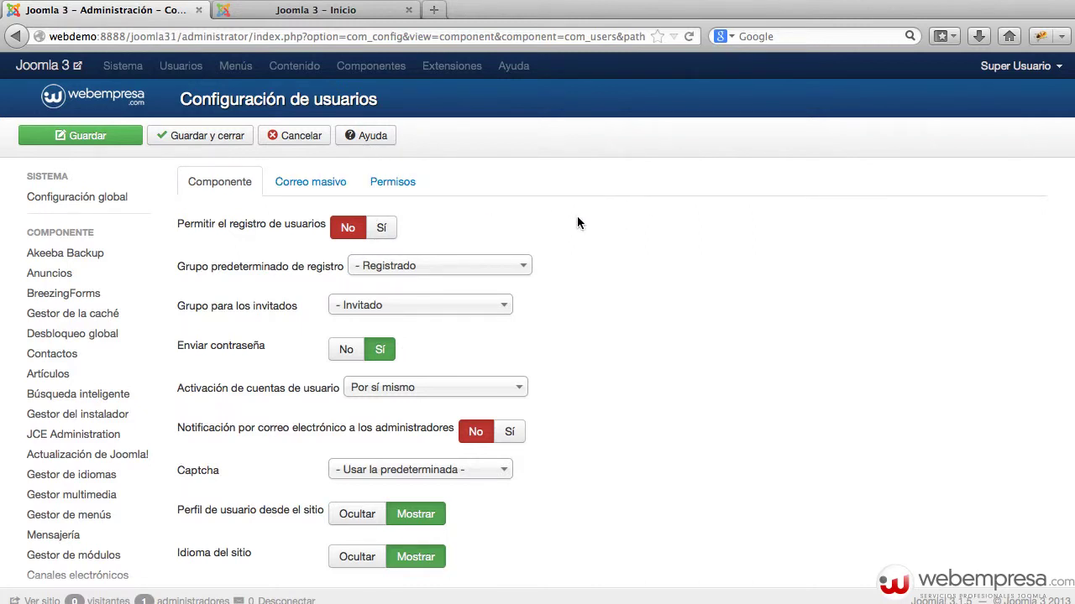
# Browse the Correo masivo and Componente option tabs, then cancel back to the Usuarios manager.
pyautogui.click(306, 180)
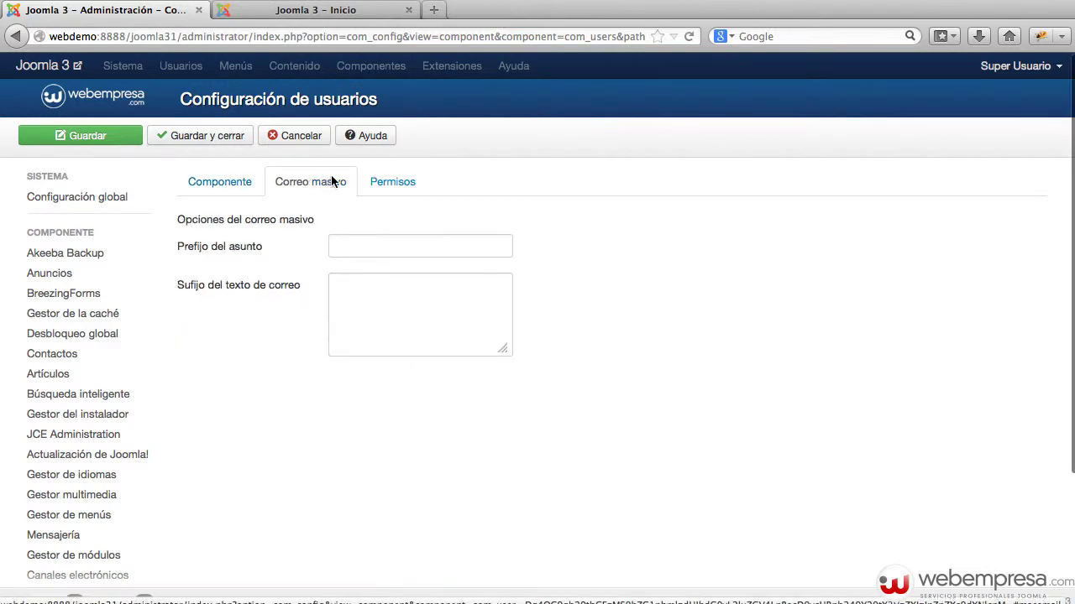
pyautogui.click(220, 183)
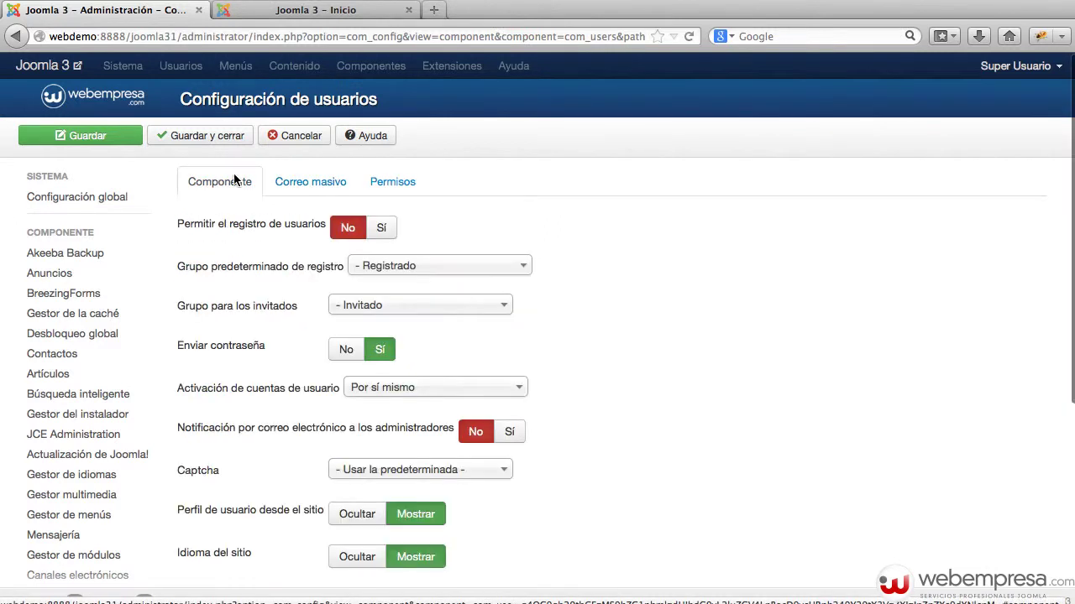
pyautogui.click(294, 136)
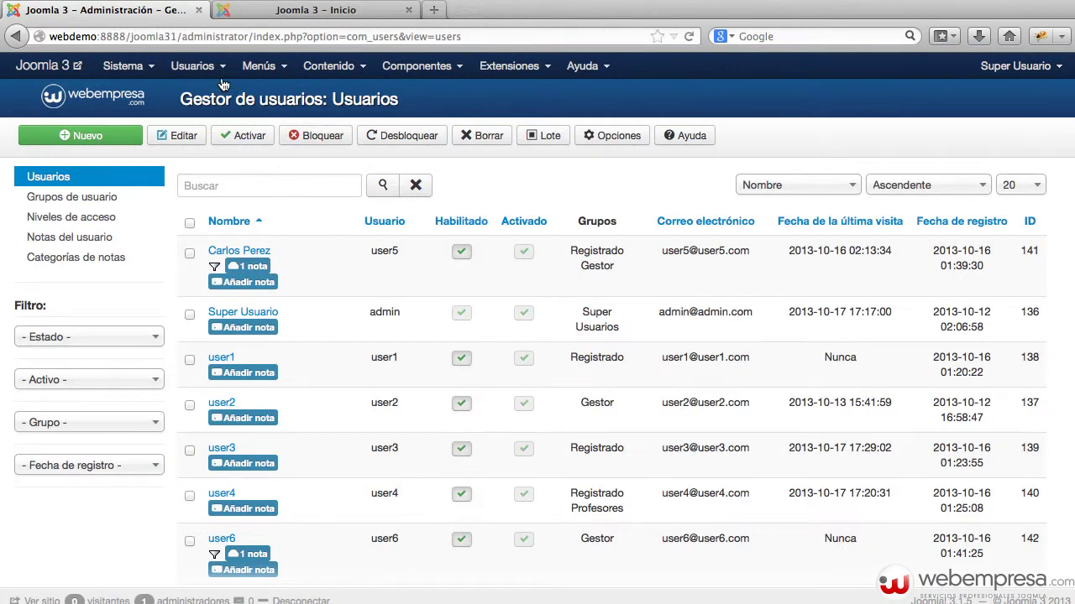
# Open the Correo masivo page from the Usuarios menu.
pyautogui.click(197, 67)
pyautogui.moveTo(216, 99)
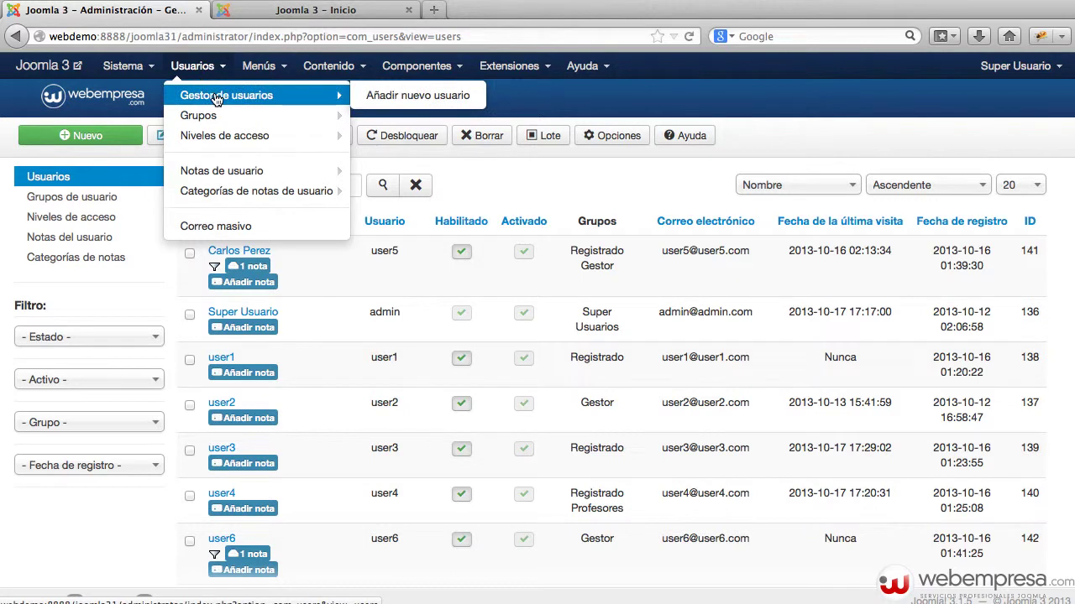
pyautogui.moveTo(214, 117)
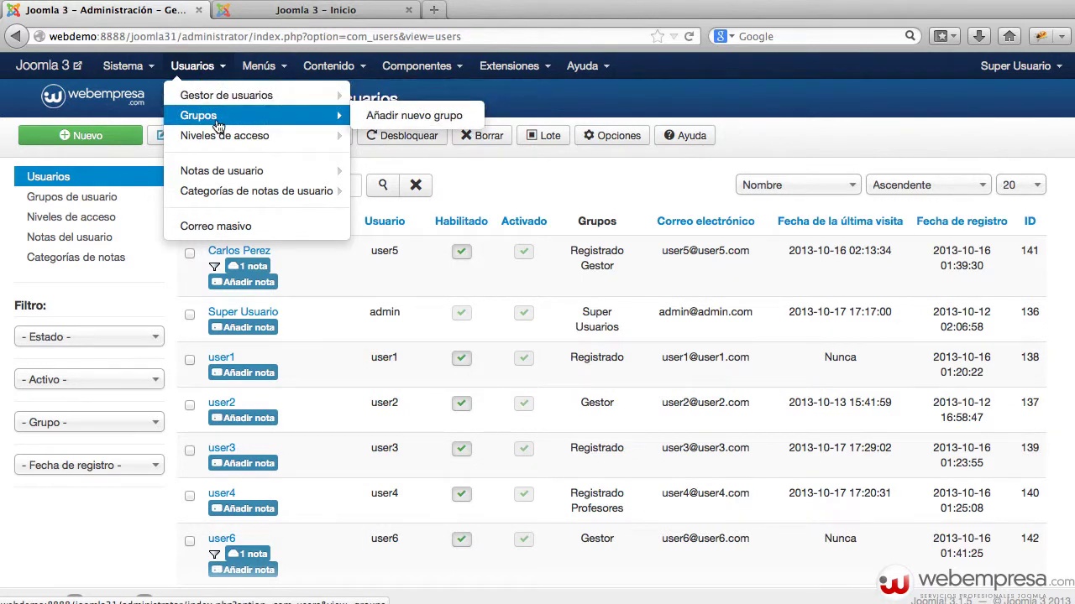
pyautogui.moveTo(239, 136)
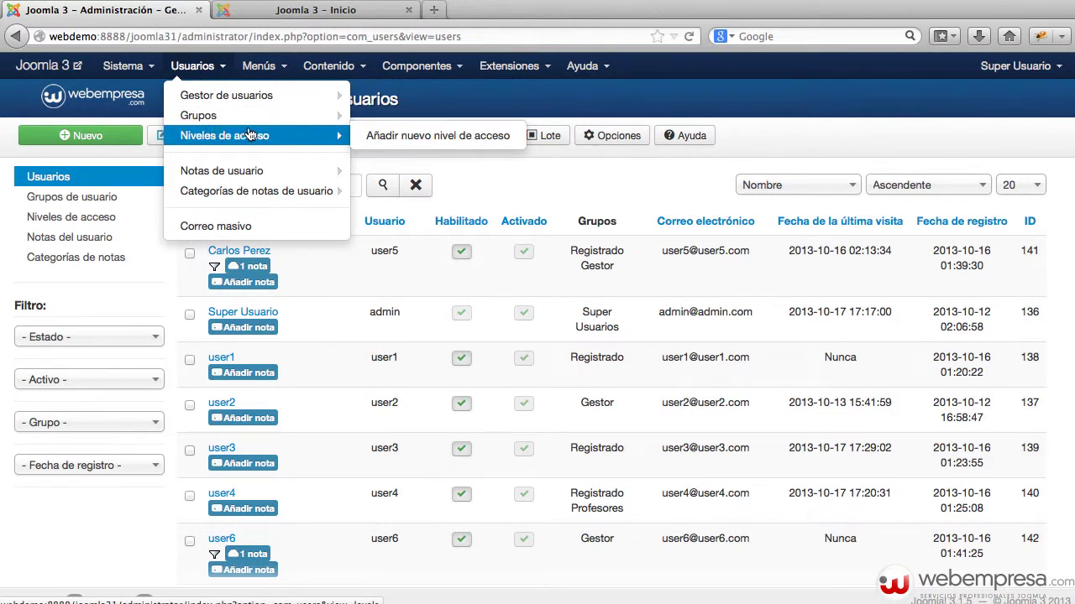
pyautogui.click(247, 225)
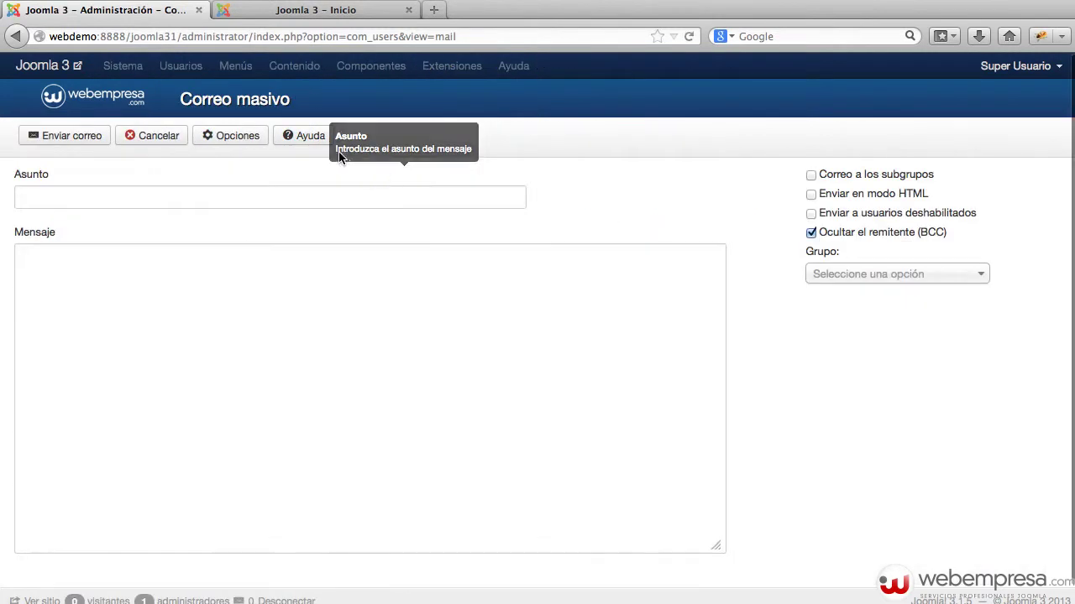
# Browse the mass mail and component option tabs, then cancel out to the Panel de control.
pyautogui.click(250, 139)
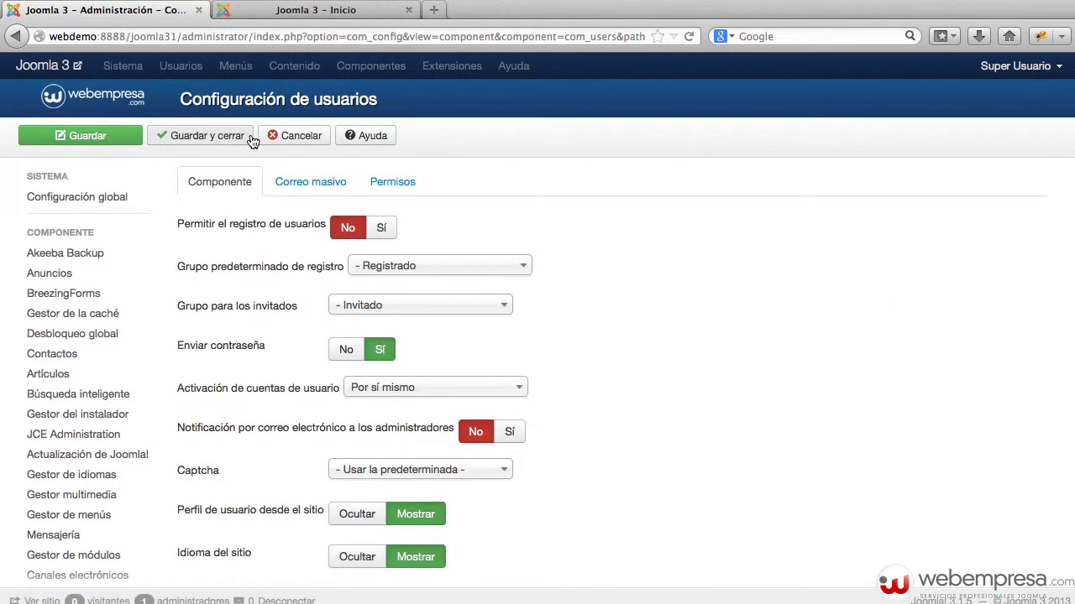
pyautogui.click(321, 184)
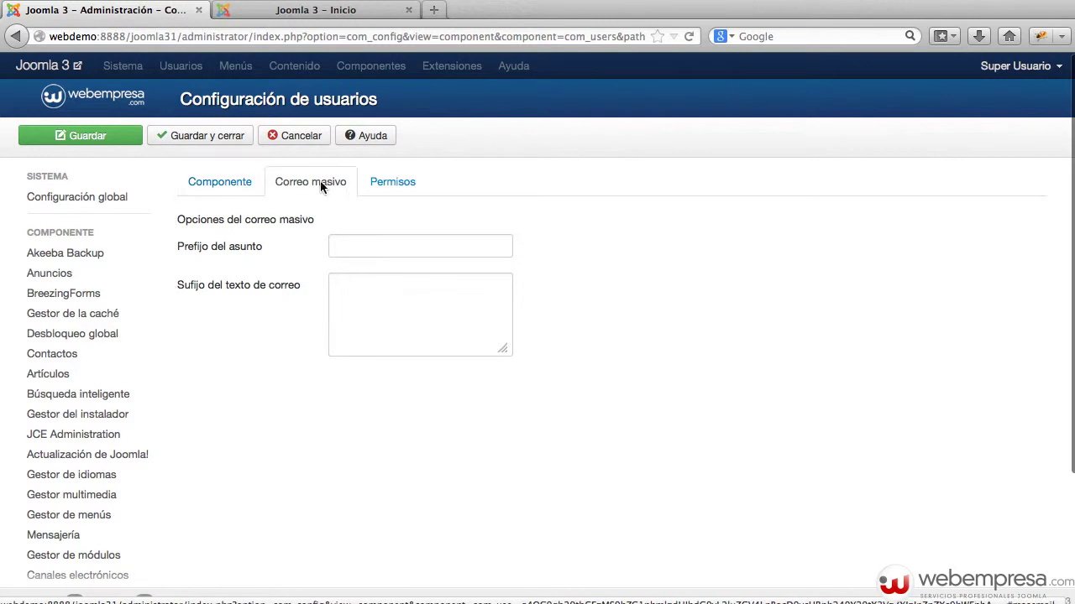
pyautogui.click(218, 185)
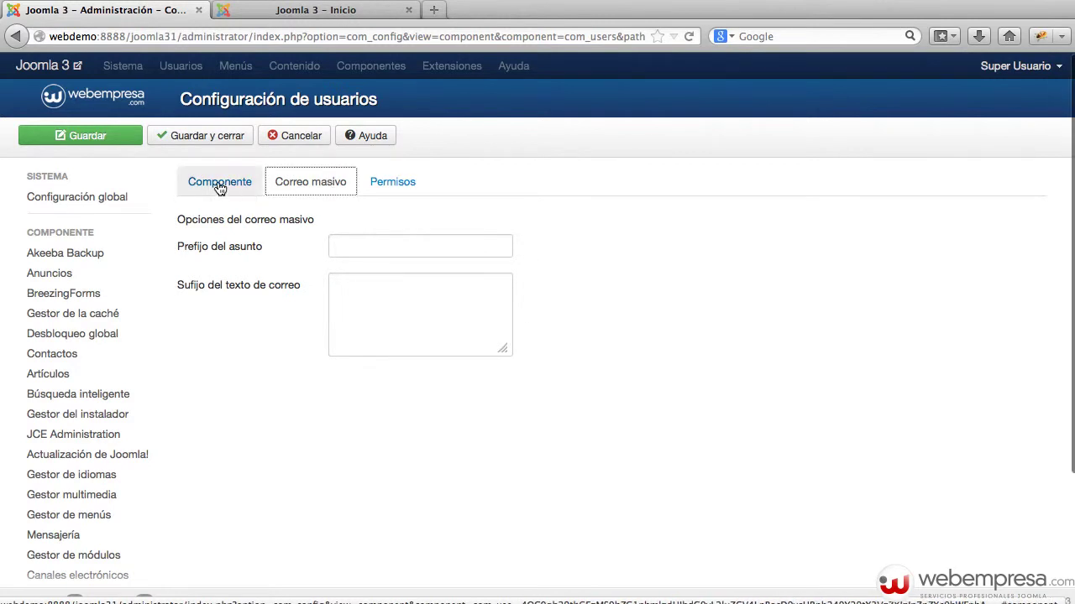
pyautogui.click(298, 136)
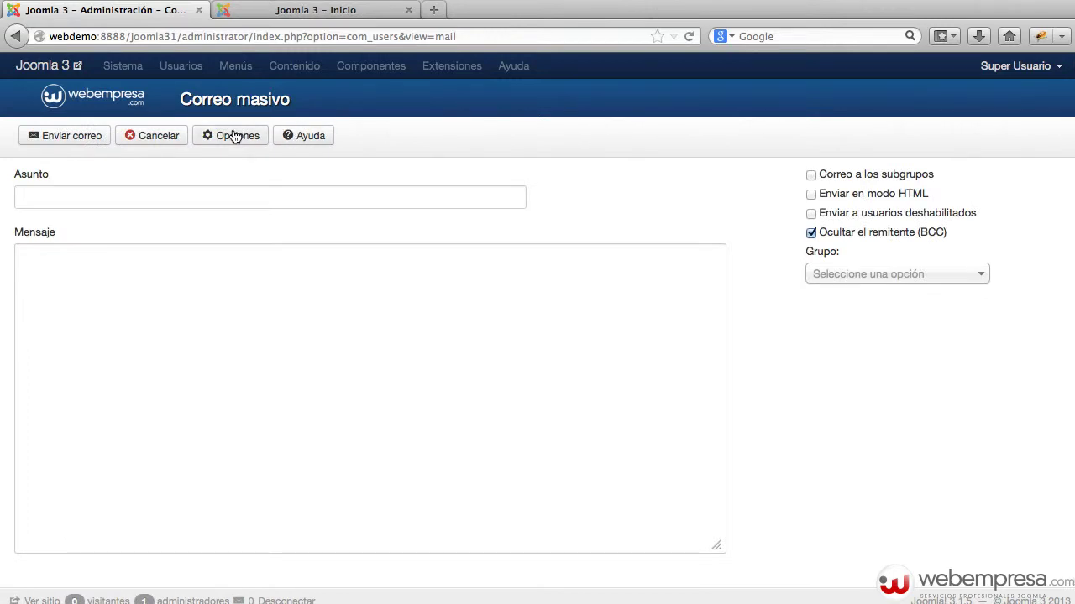
pyautogui.click(167, 138)
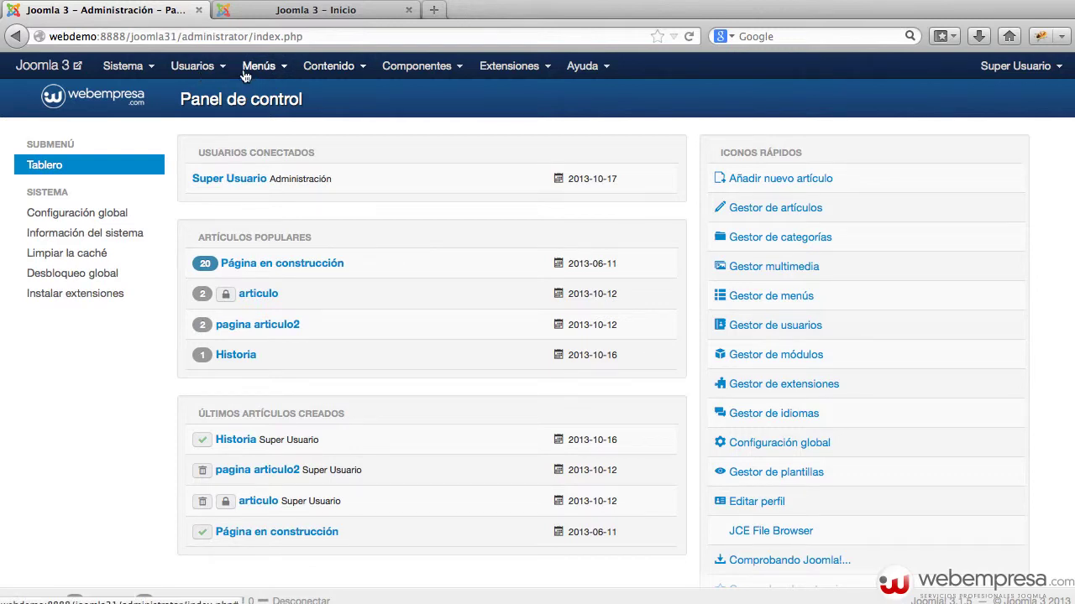
# Open Configuración de usuarios via Opciones in the Gestor de usuarios.
pyautogui.click(194, 67)
pyautogui.click(218, 98)
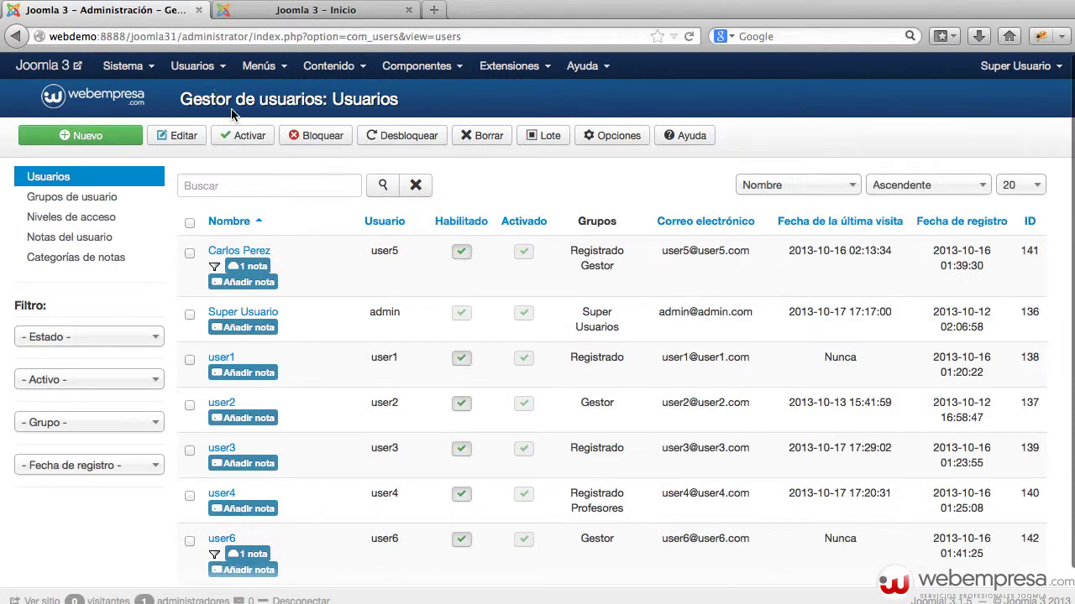
pyautogui.click(613, 136)
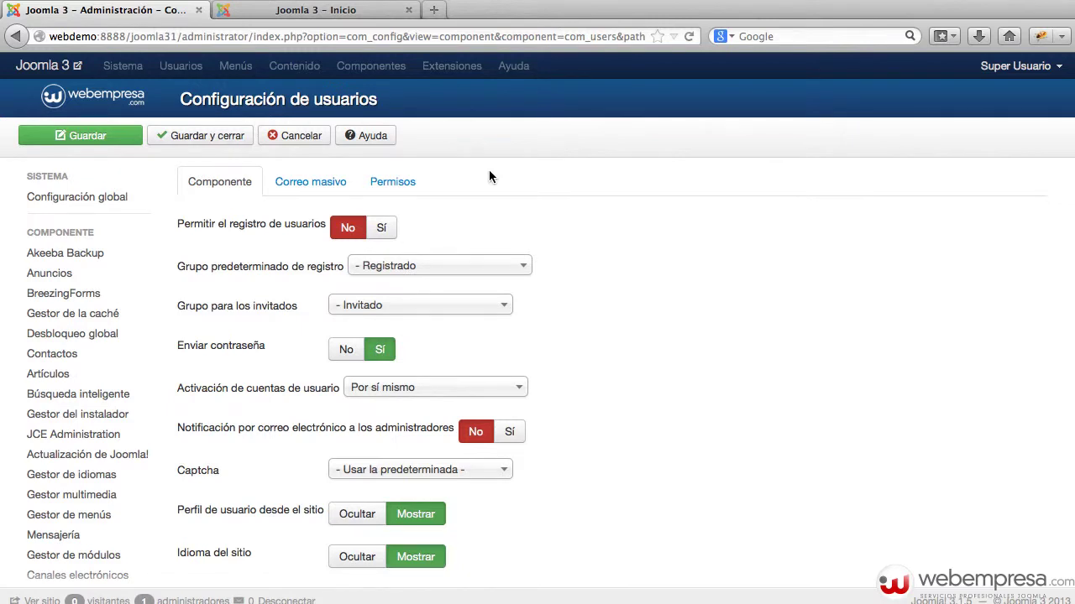
pyautogui.moveTo(186, 231)
# Open the public site in a new browser tab alongside the admin tab.
pyautogui.click(45, 63)
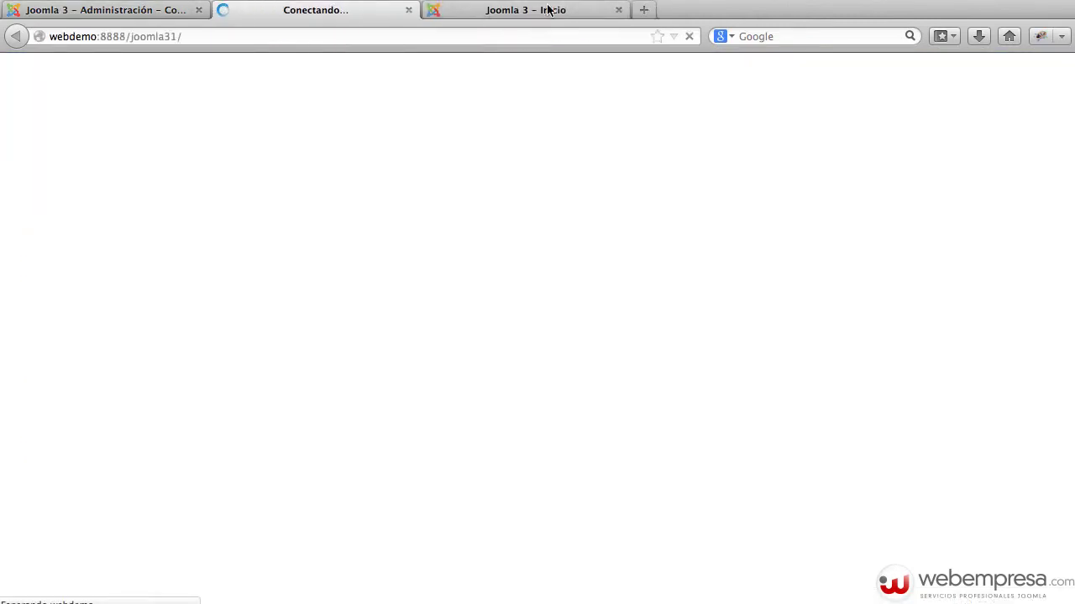
pyautogui.click(620, 11)
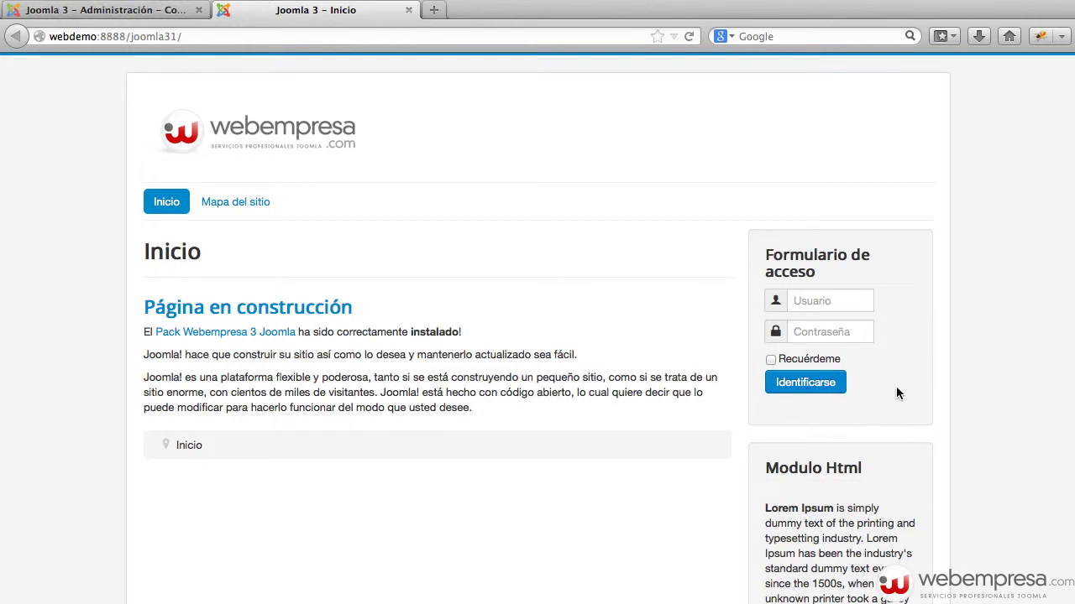
pyautogui.click(84, 12)
# Set Permitir el registro de usuarios to Sí, save, and reload the front page to verify.
pyautogui.click(385, 227)
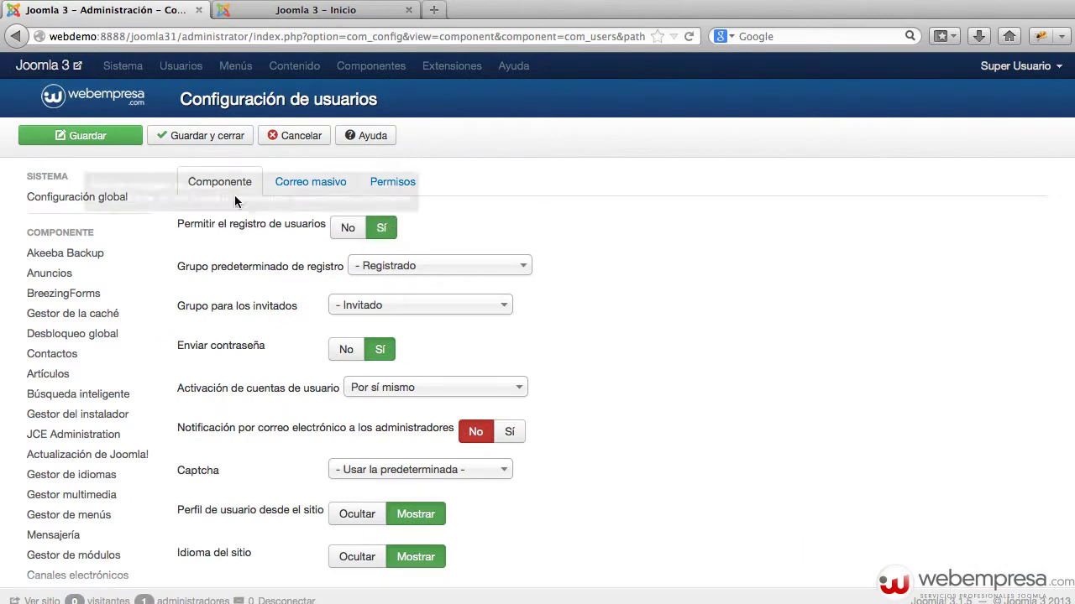
pyautogui.click(74, 143)
pyautogui.click(287, 17)
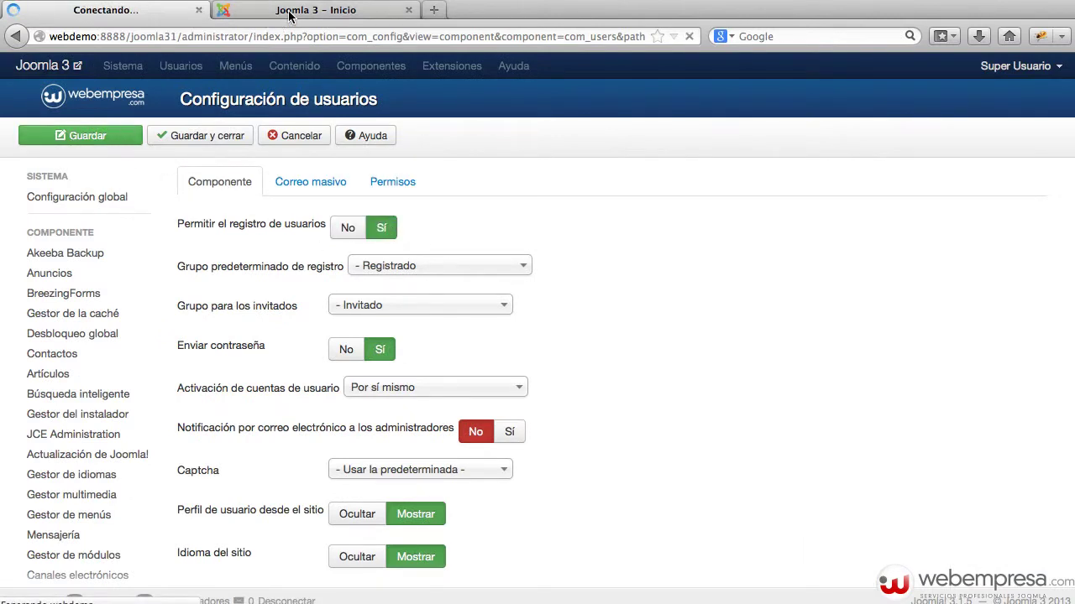
pyautogui.press('super+r')
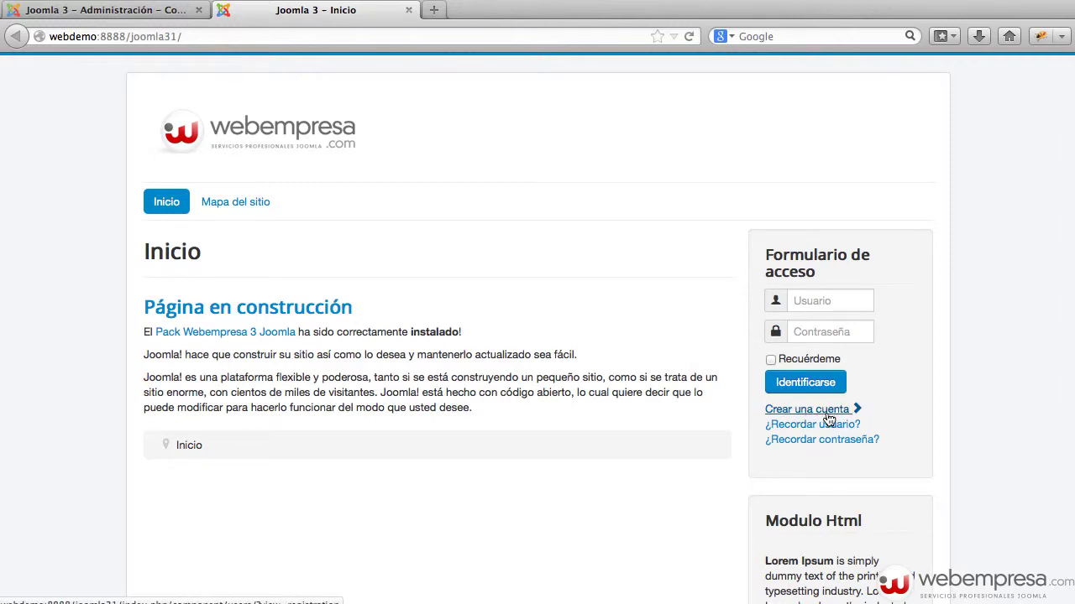
pyautogui.click(139, 12)
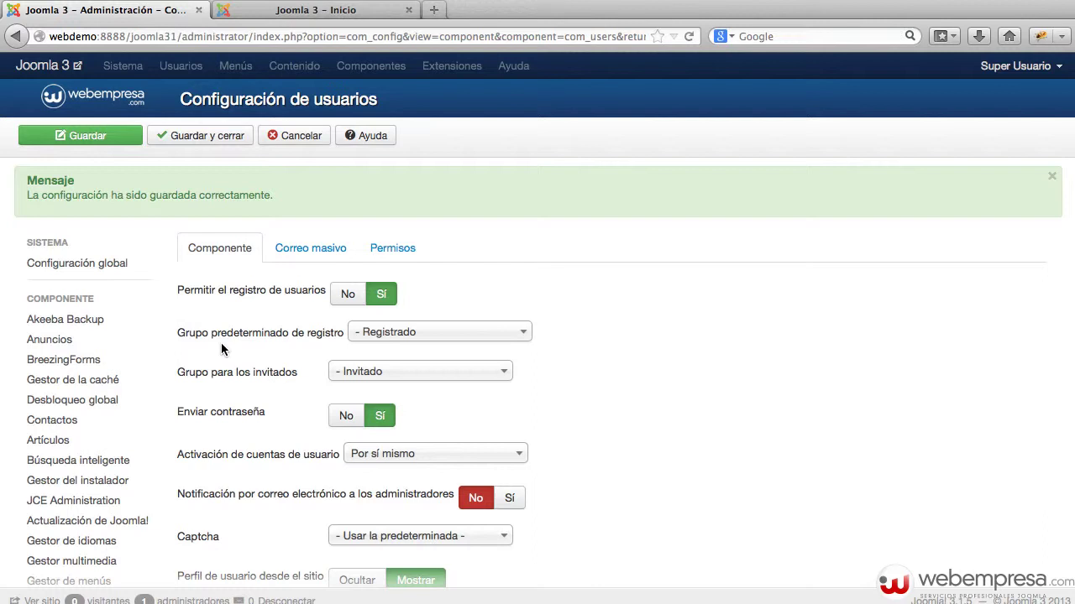
# Try Profesores as default registration group, revert to Registrado, and cancel the options.
pyautogui.click(471, 340)
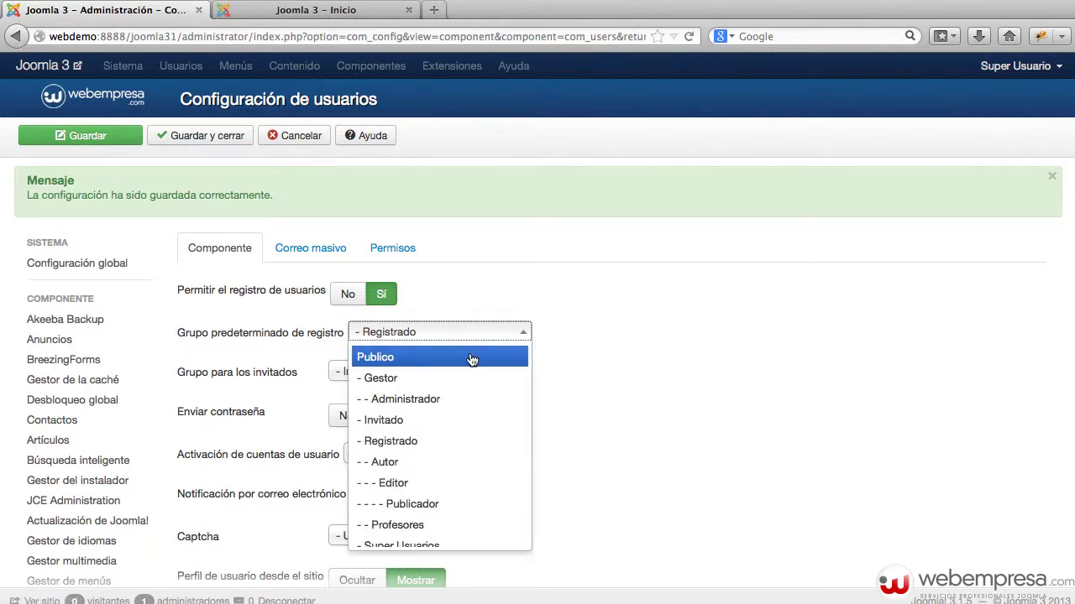
pyautogui.scroll(-1, 472, 359)
pyautogui.click(414, 518)
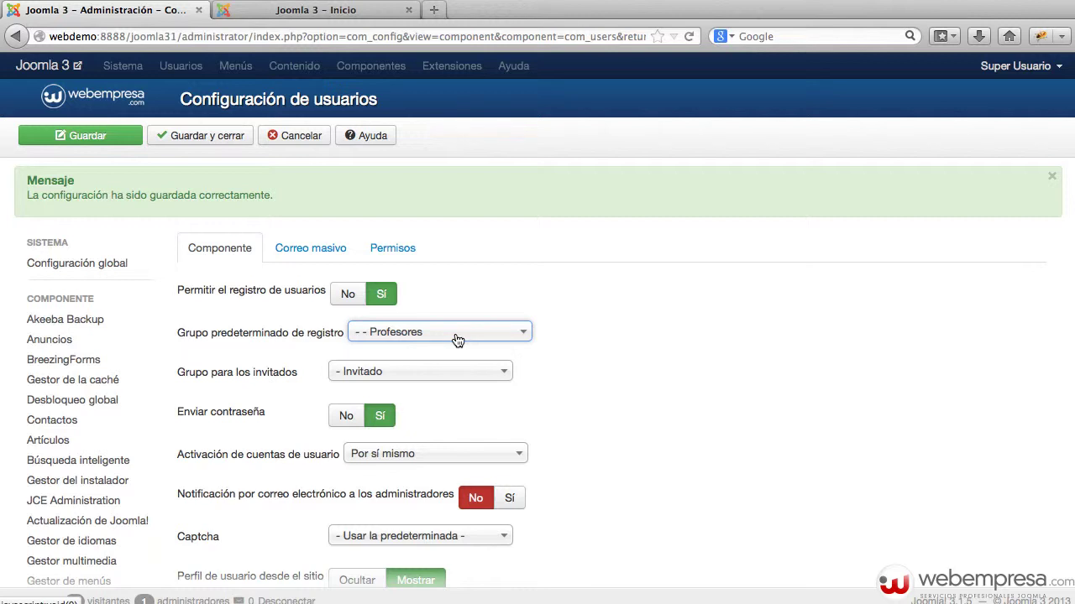
pyautogui.click(457, 340)
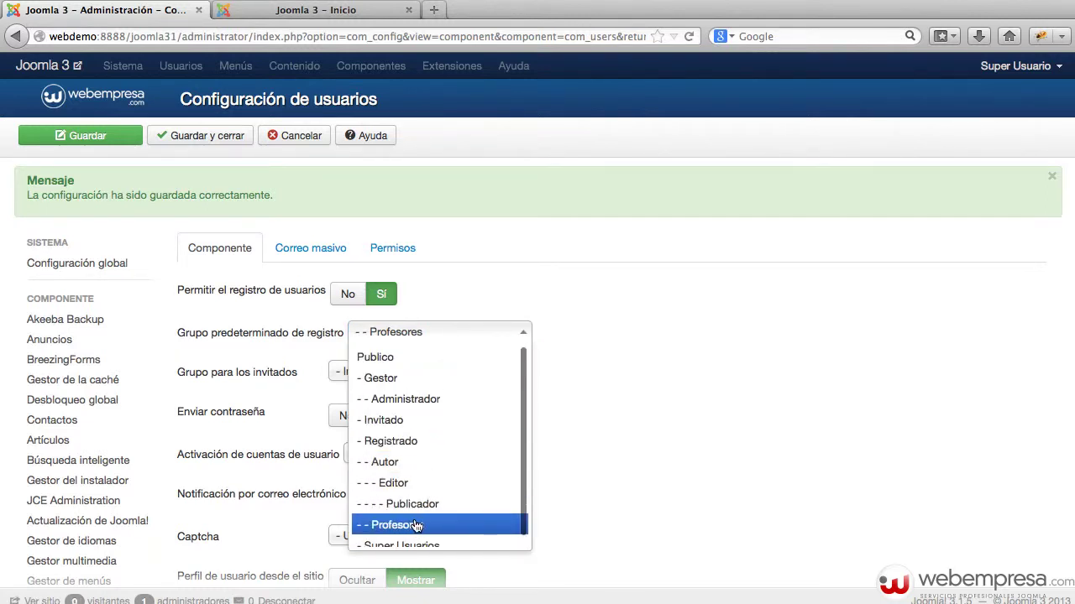
pyautogui.click(421, 442)
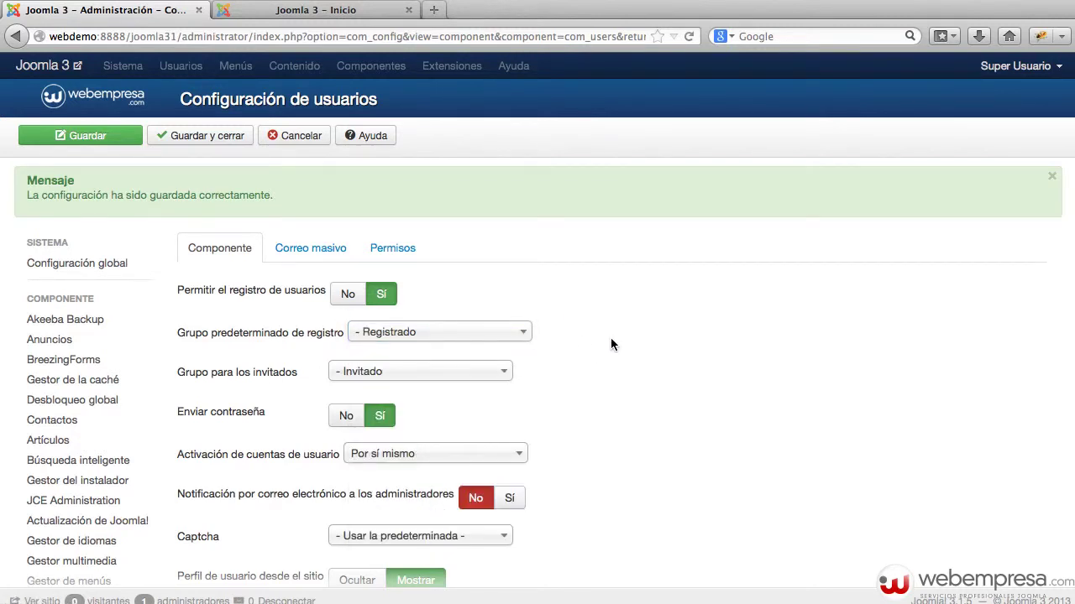
pyautogui.moveTo(212, 383)
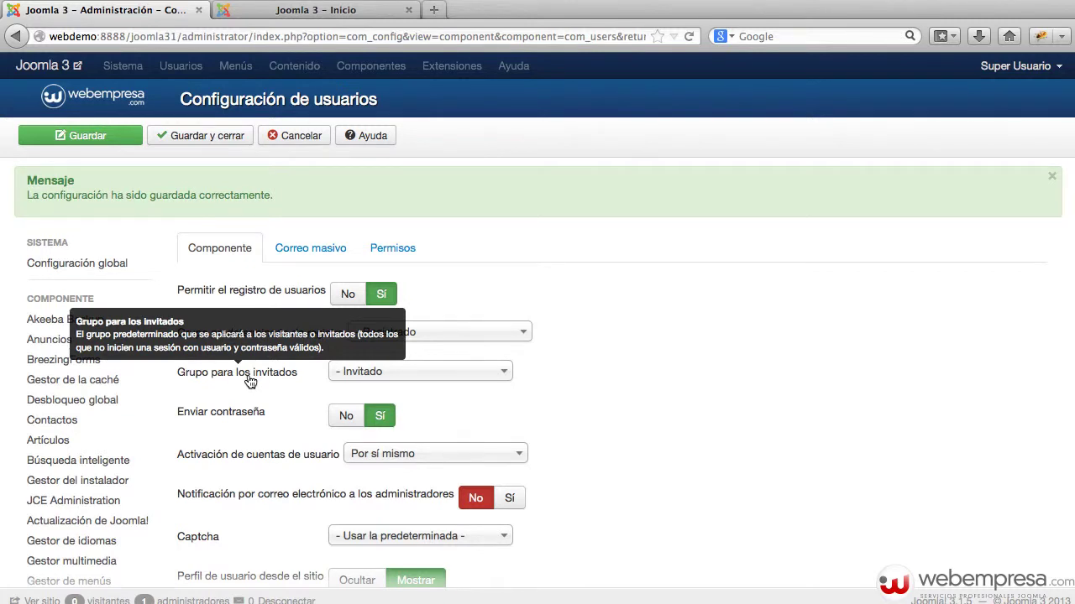
pyautogui.click(304, 138)
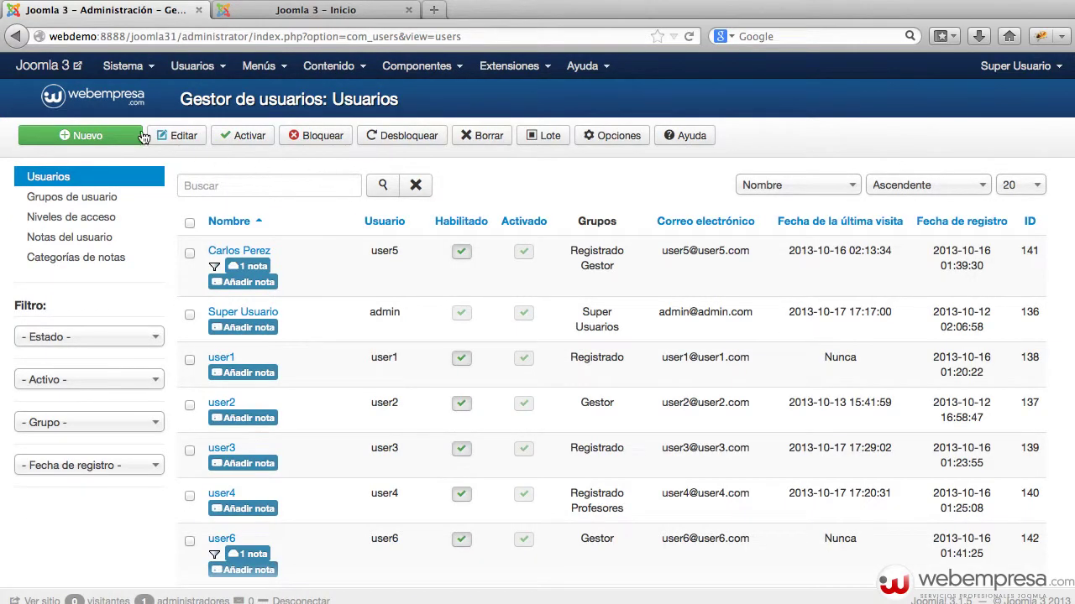
# Open the Grupos de usuario list, check the front page's Modulo Html block, and return to admin.
pyautogui.click(194, 74)
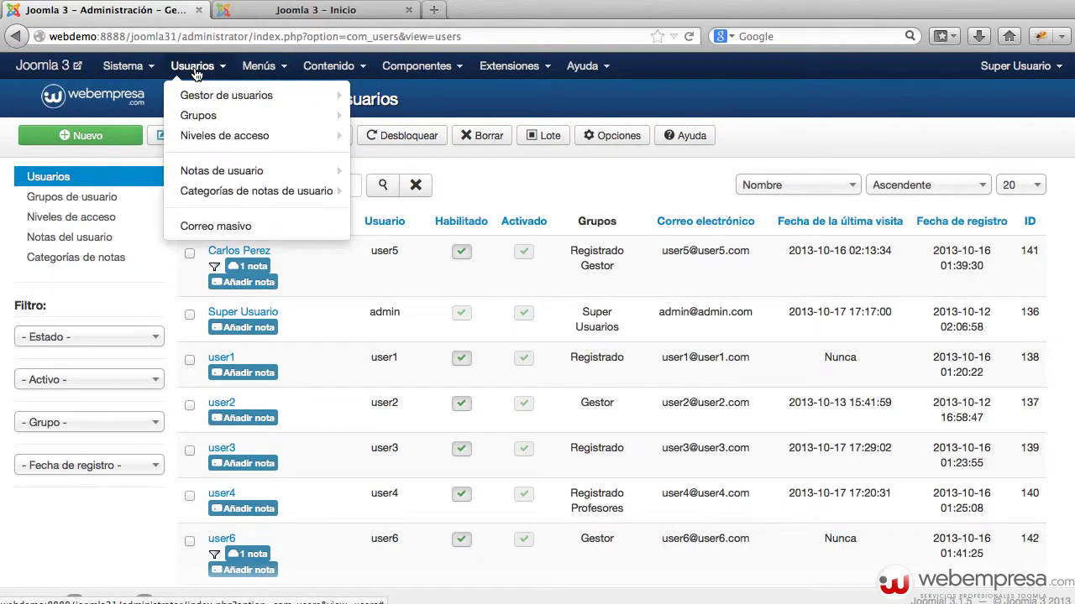
pyautogui.click(199, 115)
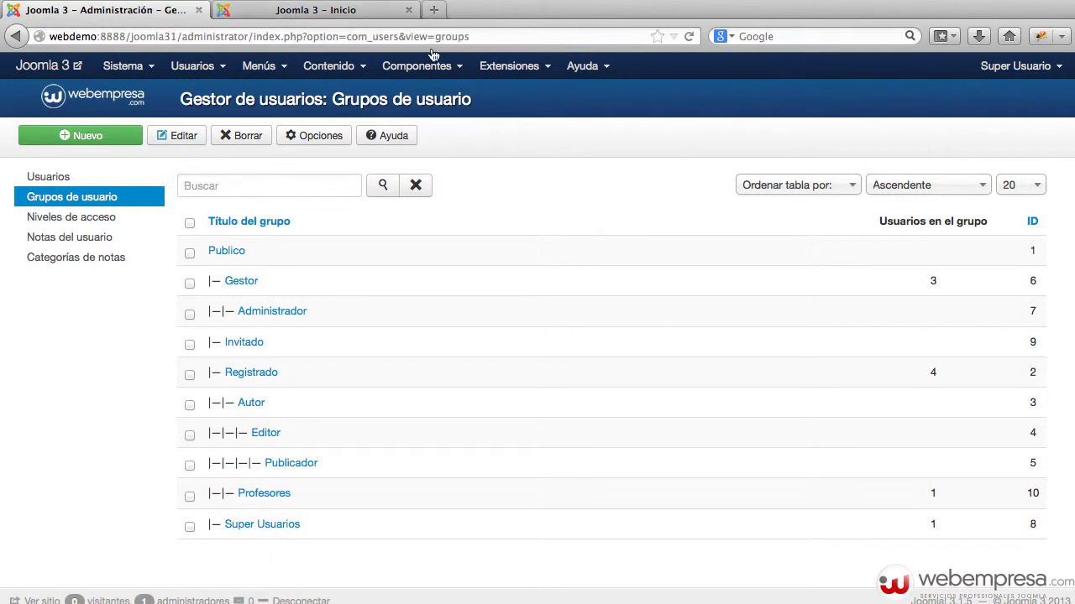
pyautogui.click(350, 12)
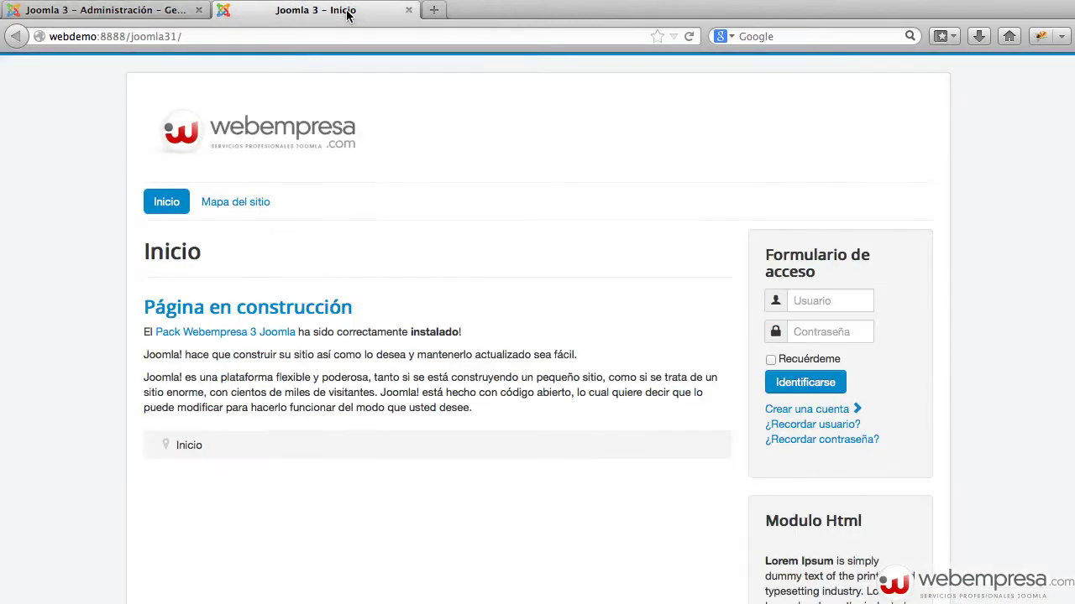
pyautogui.press('super+r')
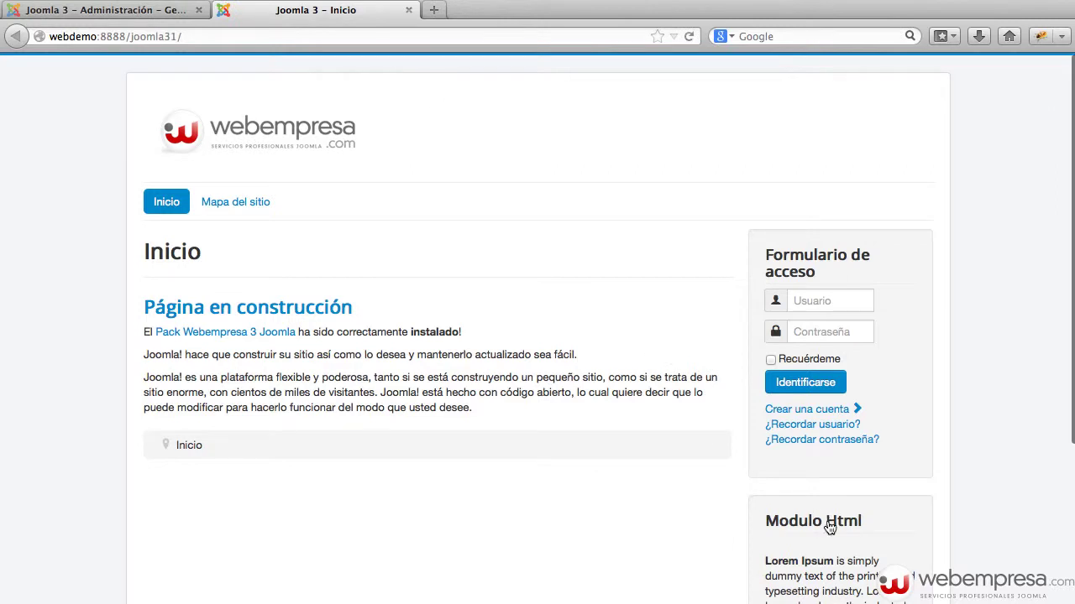
pyautogui.scroll(-2, 872, 476)
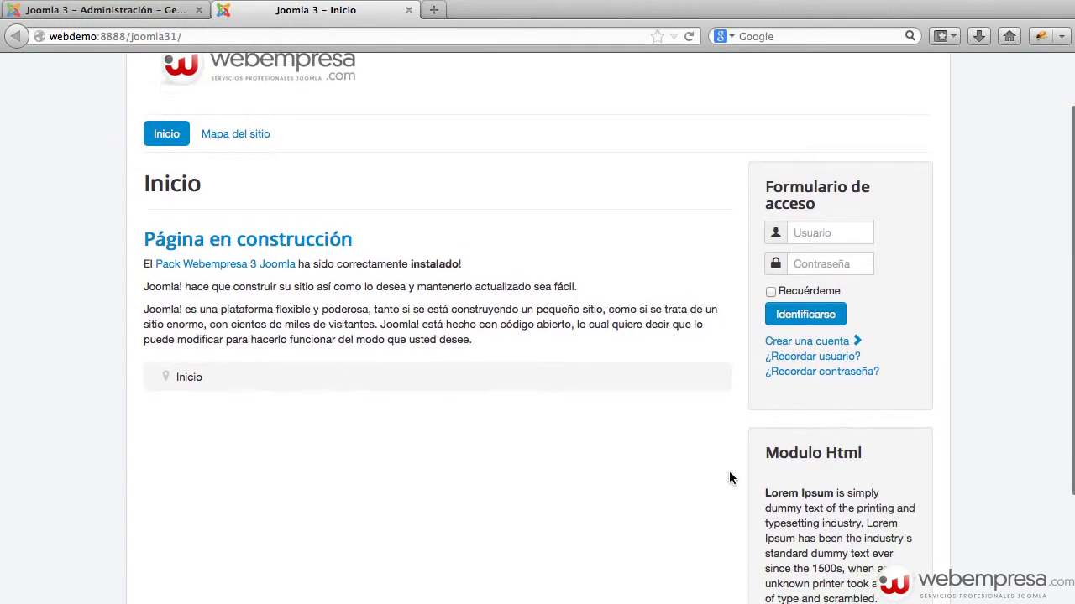
pyautogui.moveTo(779, 453); pyautogui.dragTo(909, 459)
pyautogui.click(909, 454)
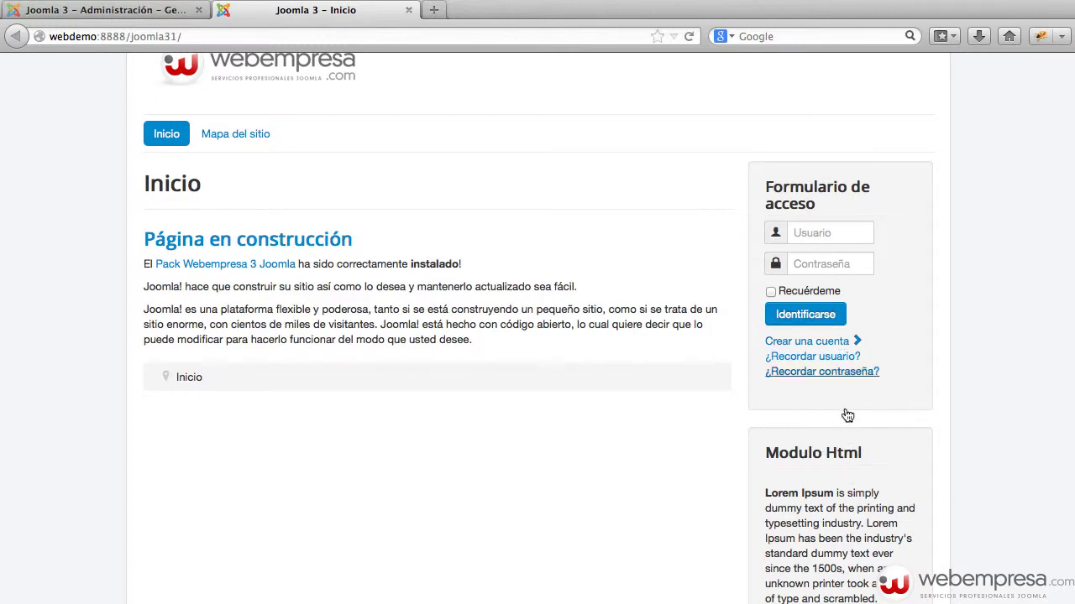
pyautogui.click(200, 16)
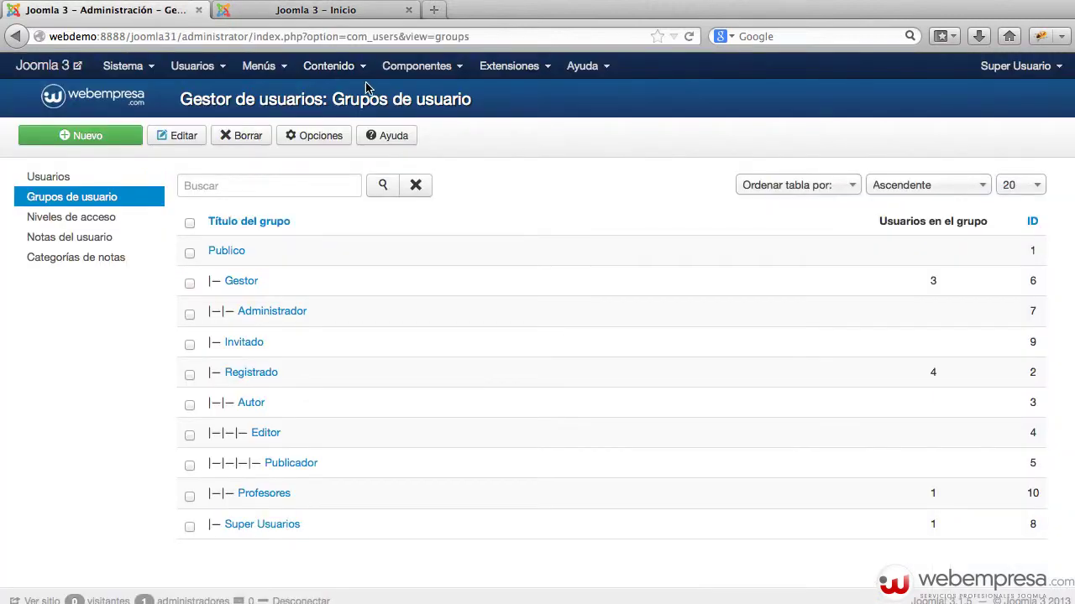
# Open the Gestor de módulos, then go to the site's front page tab.
pyautogui.click(507, 72)
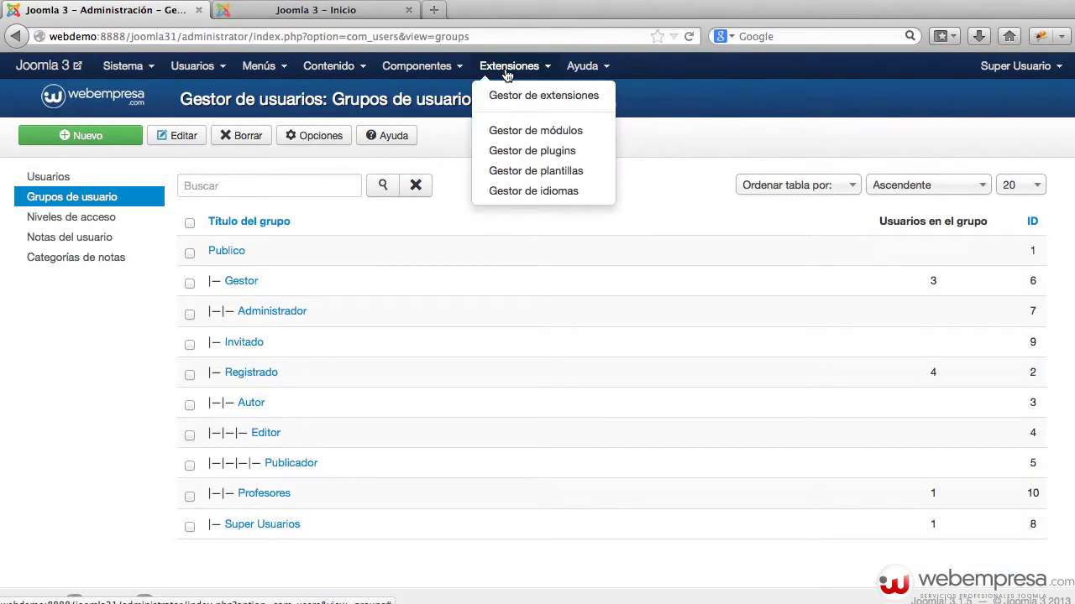
pyautogui.click(524, 130)
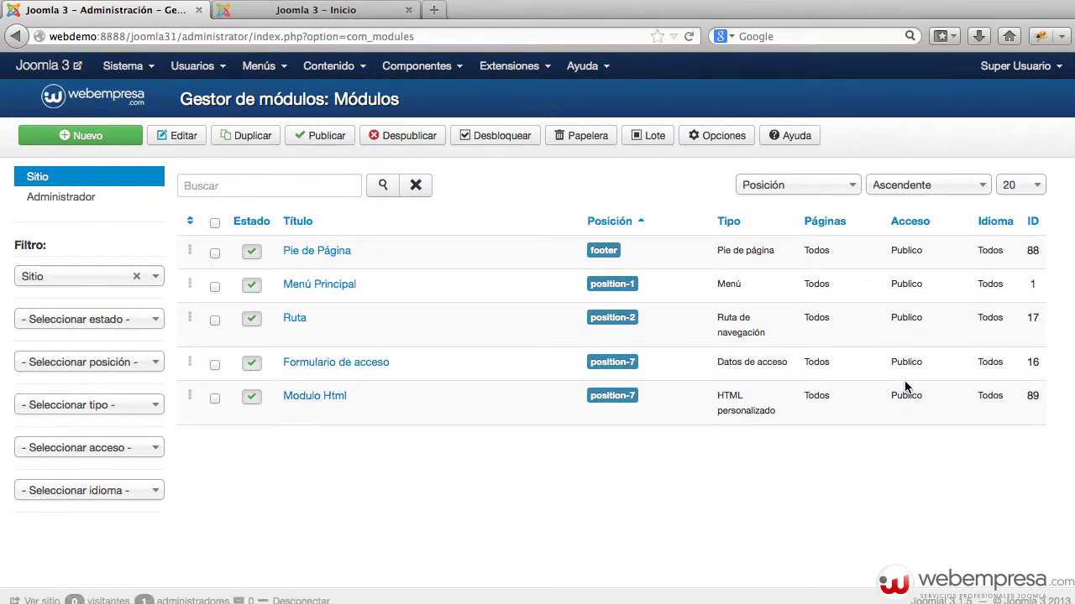
pyautogui.click(317, 16)
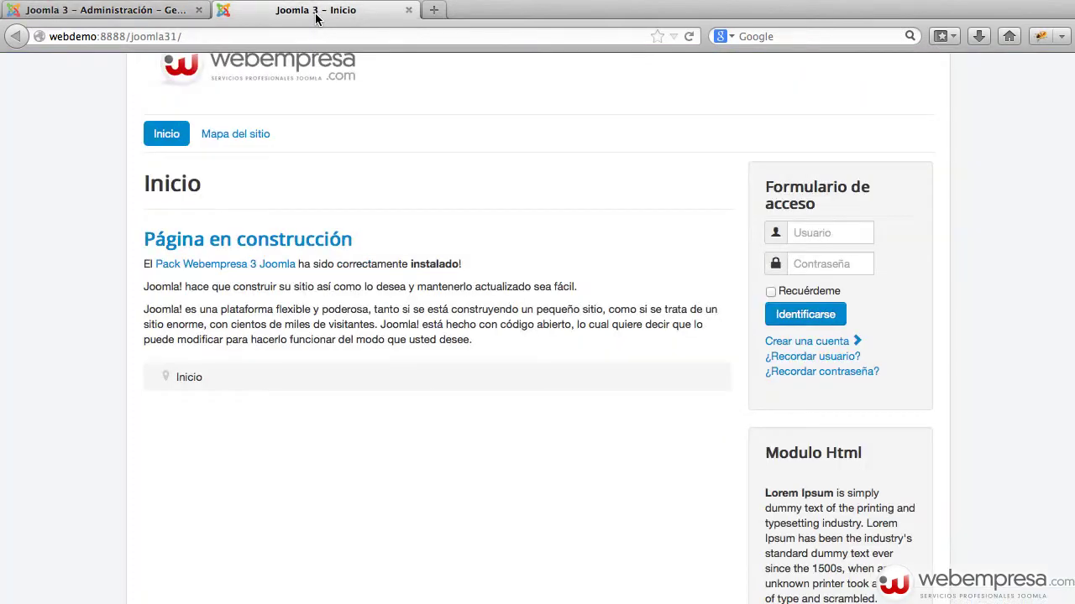
# Log in on the front end as the test user and check the Modulo Html block.
pyautogui.click(821, 234)
pyautogui.write('use')
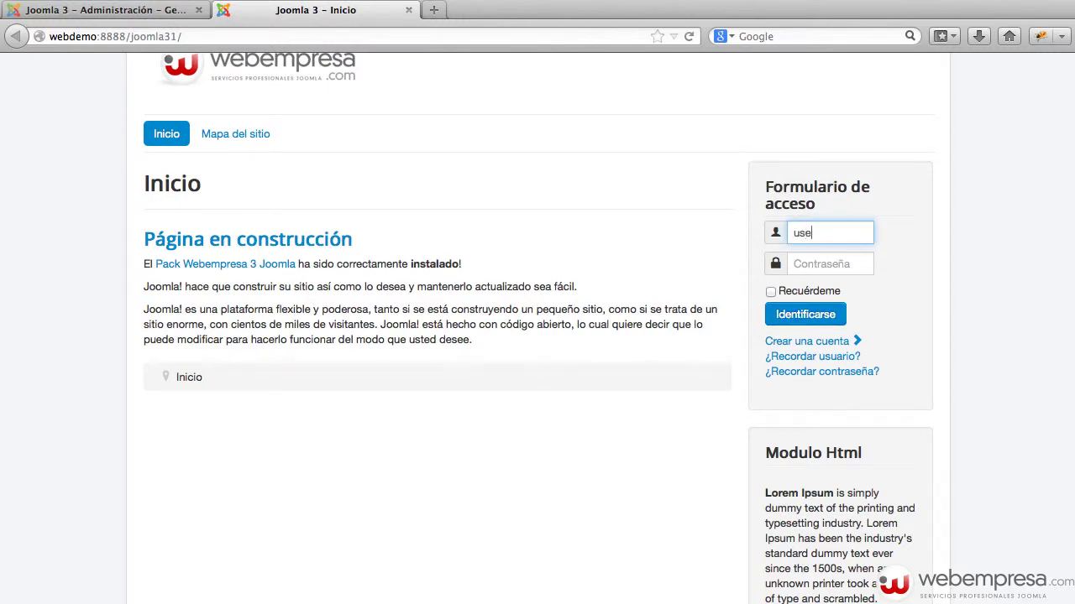
pyautogui.write('r4')
pyautogui.press('super+a')
pyautogui.press('Tab')
pyautogui.write('user4')
pyautogui.press('Return')
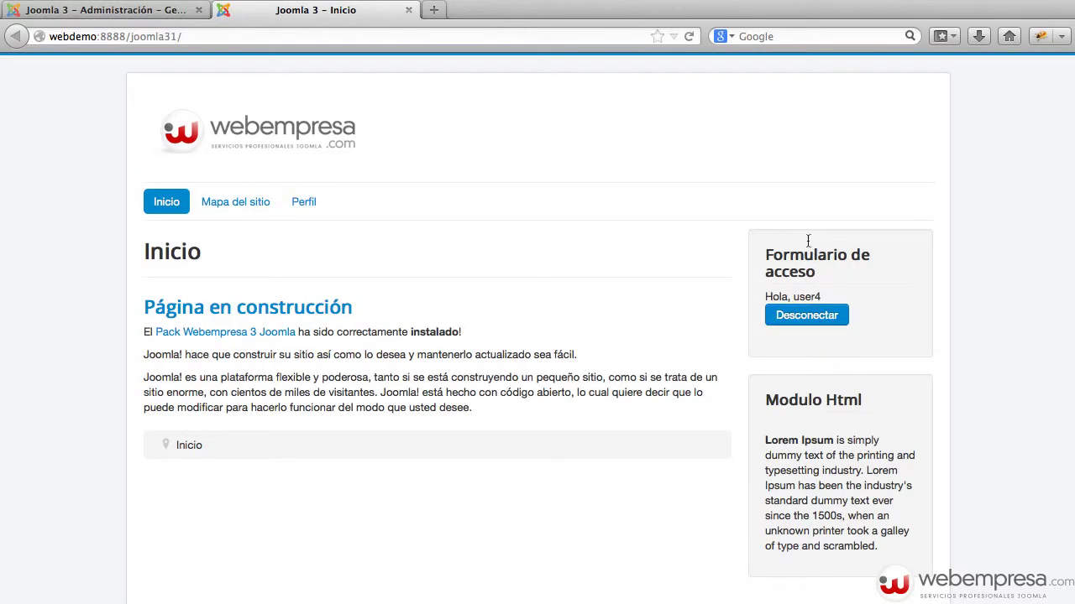
pyautogui.moveTo(777, 400); pyautogui.dragTo(873, 404)
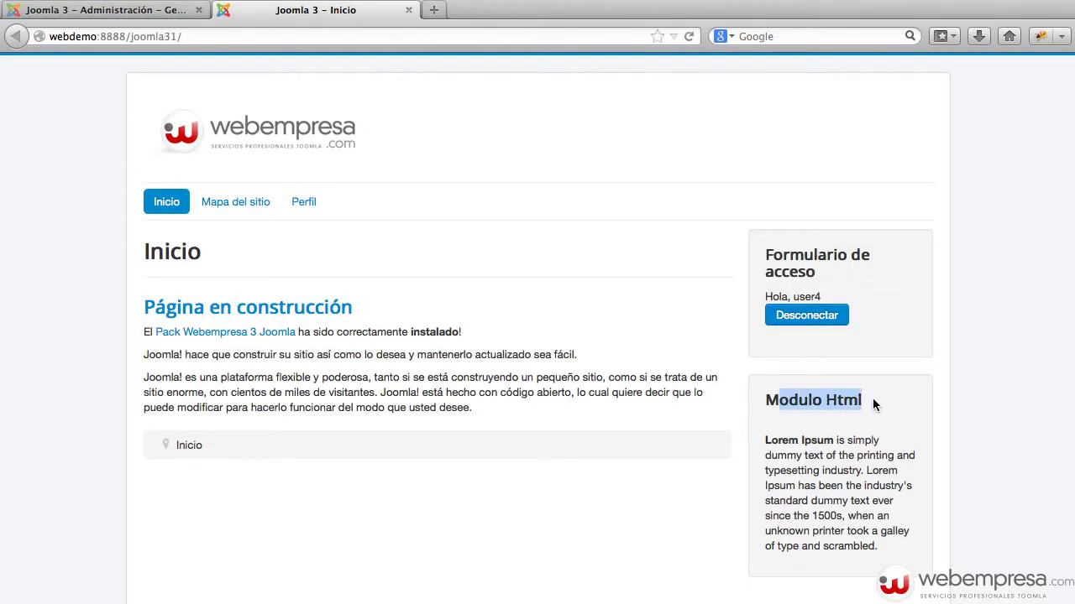
pyautogui.click(109, 13)
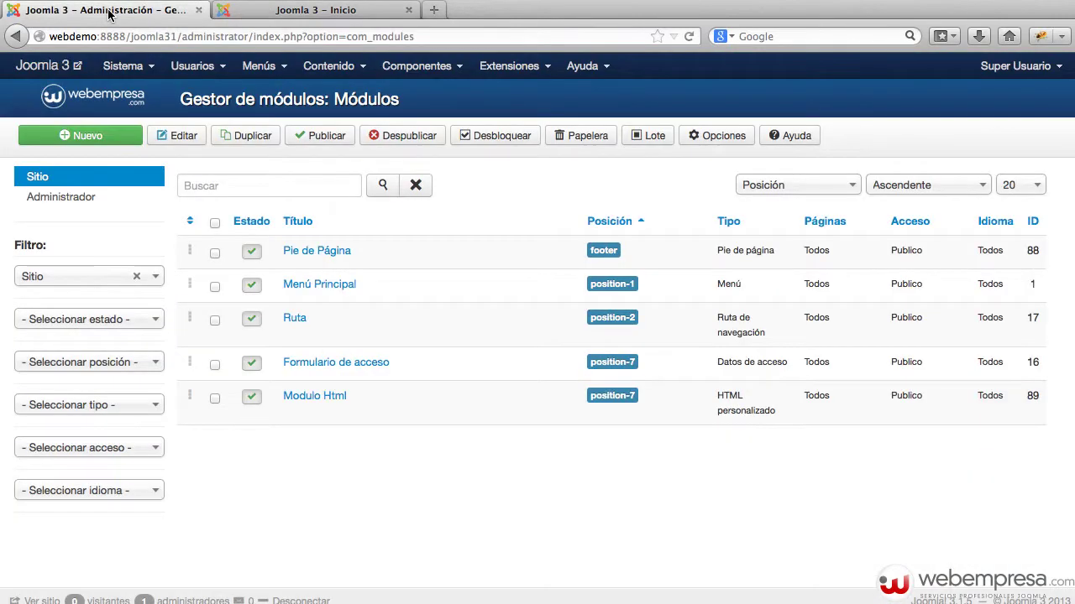
pyautogui.click(315, 400)
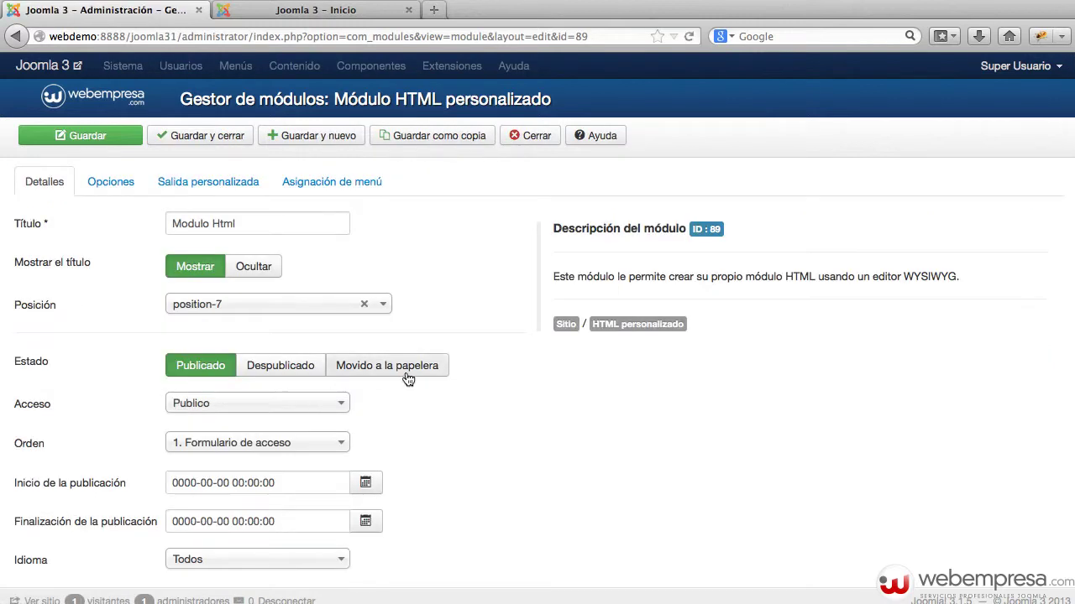
pyautogui.click(273, 404)
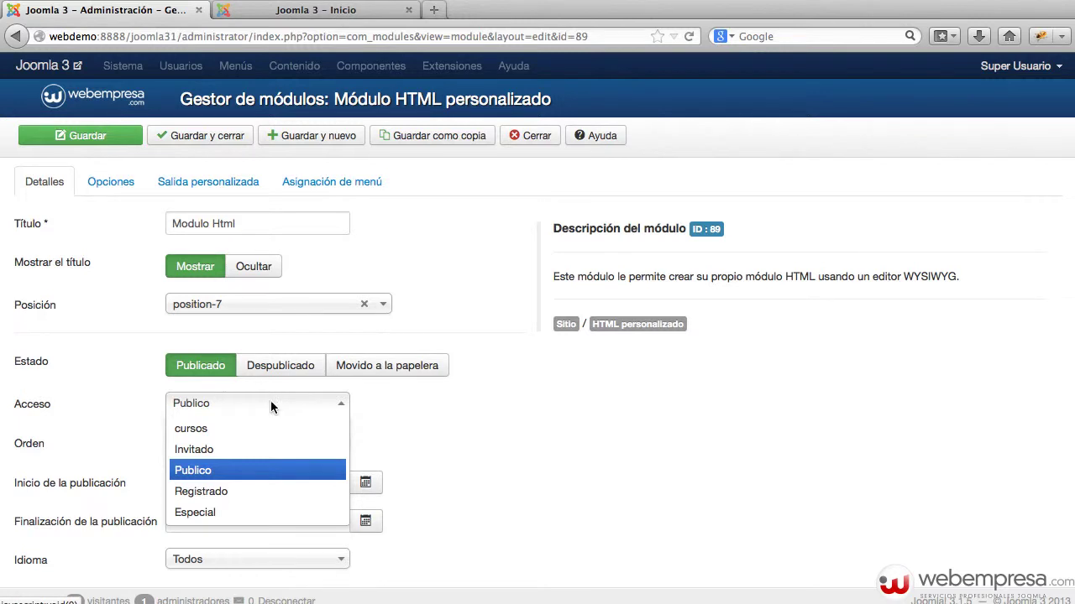
pyautogui.click(553, 418)
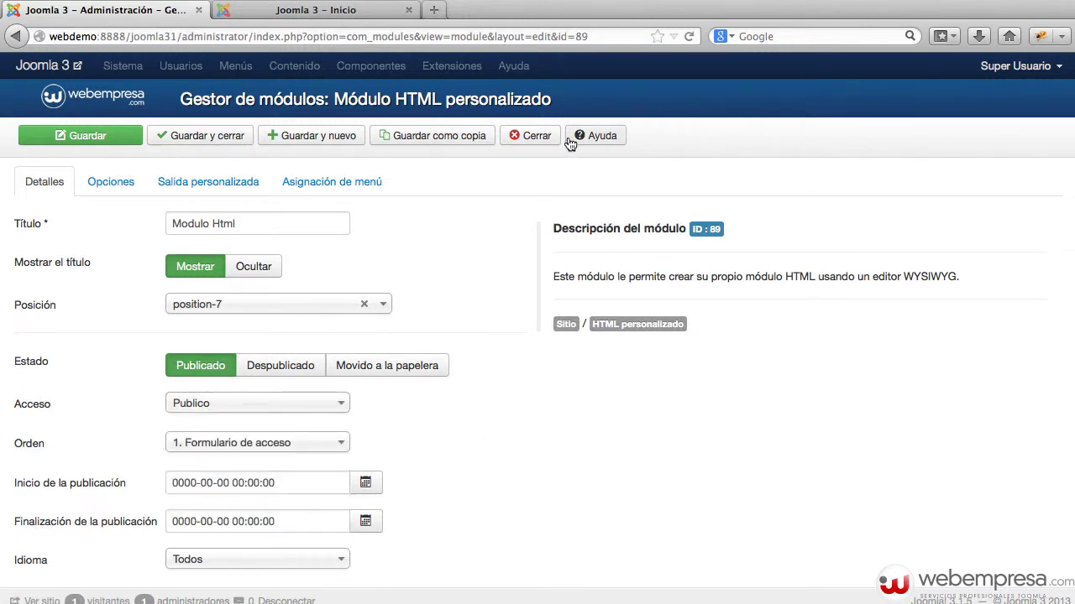
pyautogui.click(535, 137)
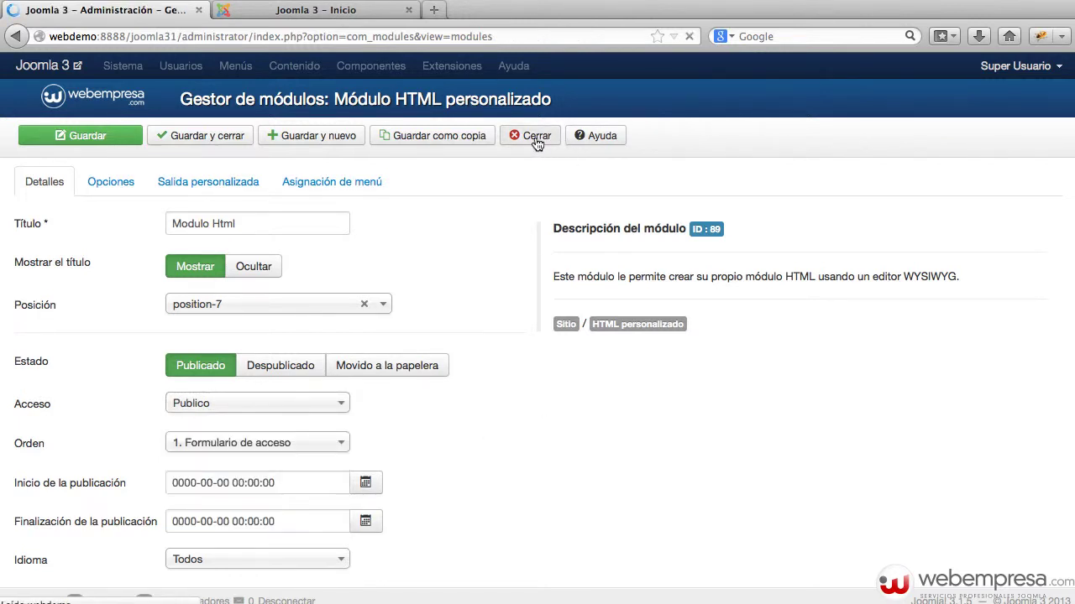
# In Niveles de acceso, tick Super Usuarios on the Invitado level and save and close.
pyautogui.click(196, 67)
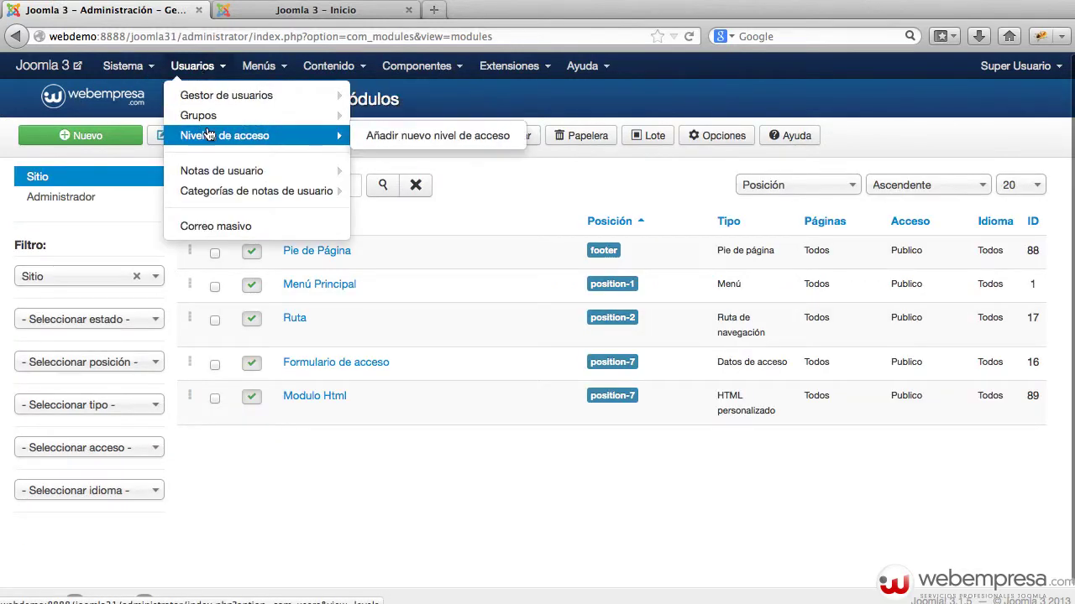
pyautogui.moveTo(225, 169)
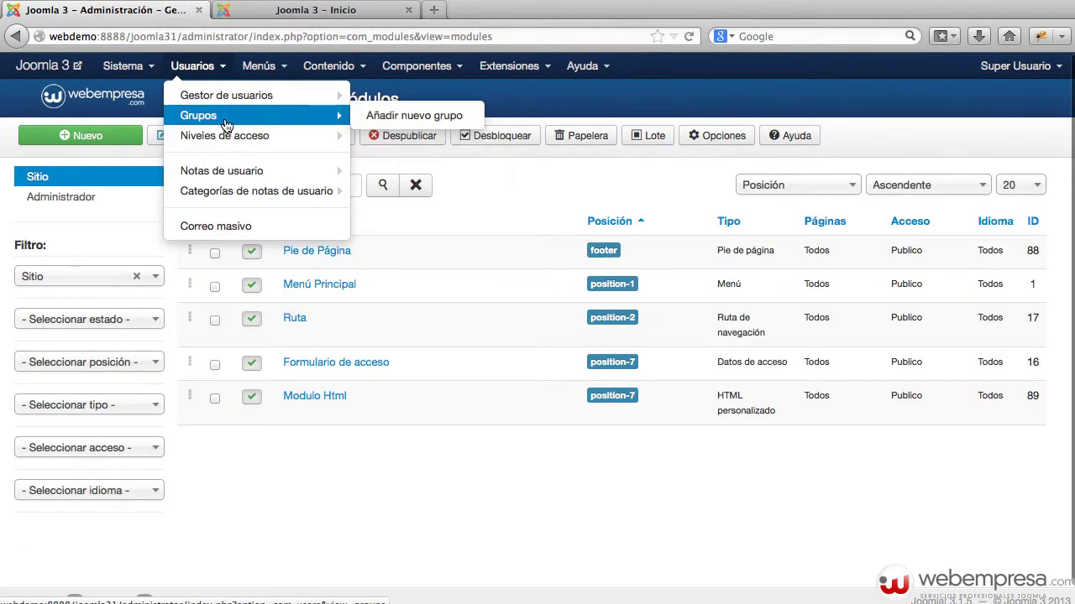
pyautogui.click(227, 134)
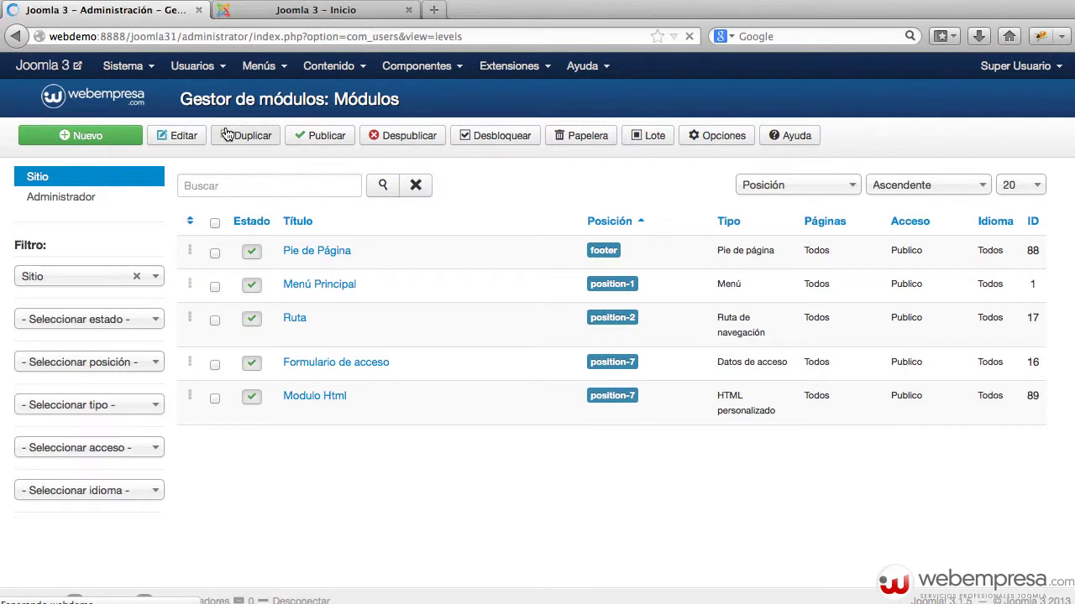
pyautogui.click(253, 311)
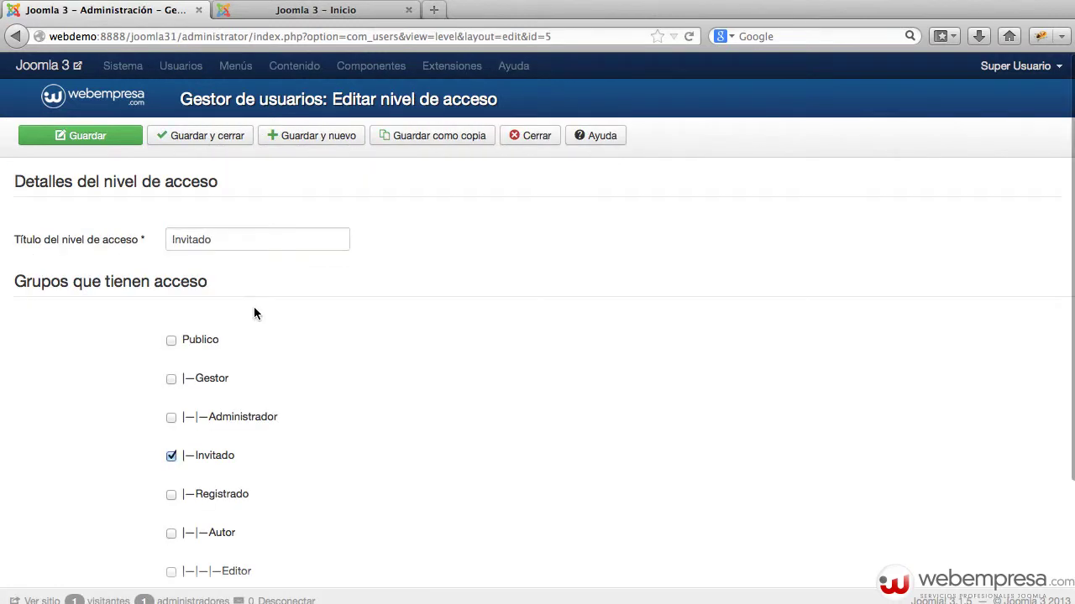
pyautogui.scroll(-3, 315, 337)
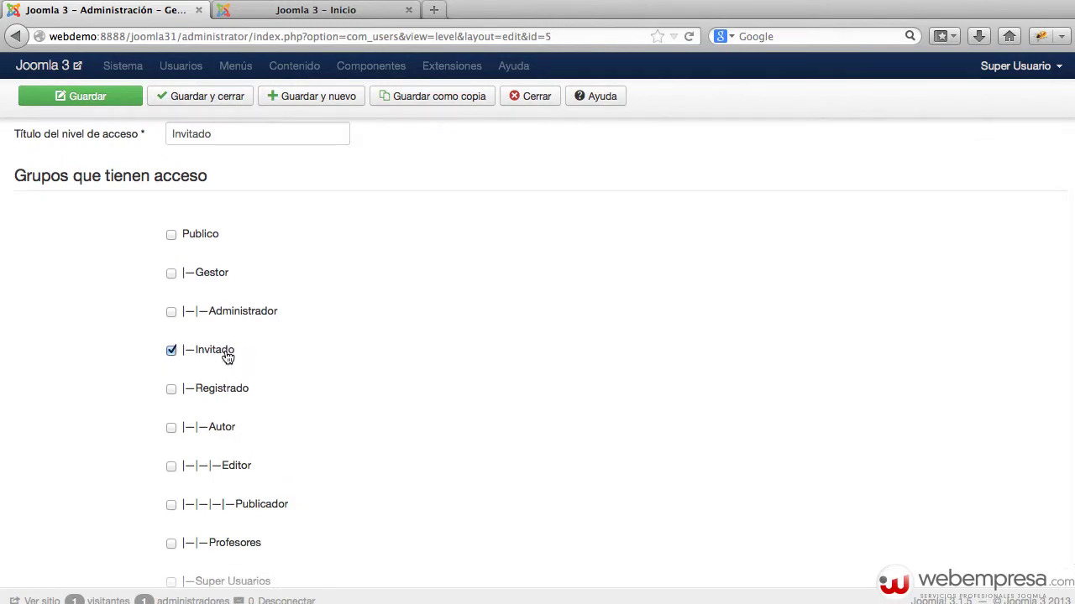
pyautogui.scroll(-1, 227, 358)
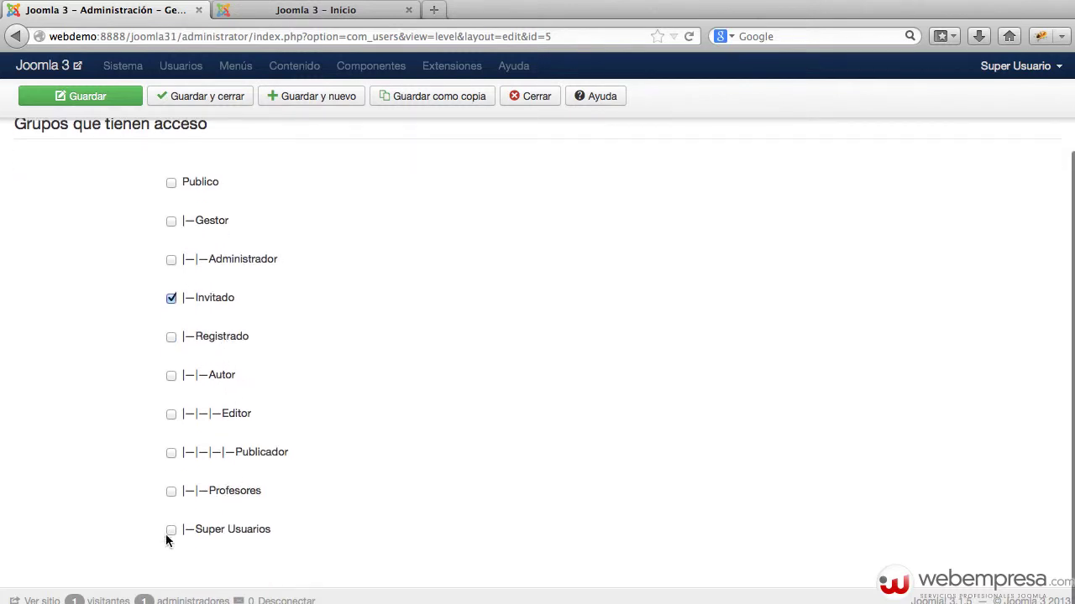
pyautogui.click(171, 531)
pyautogui.scroll(3, 223, 306)
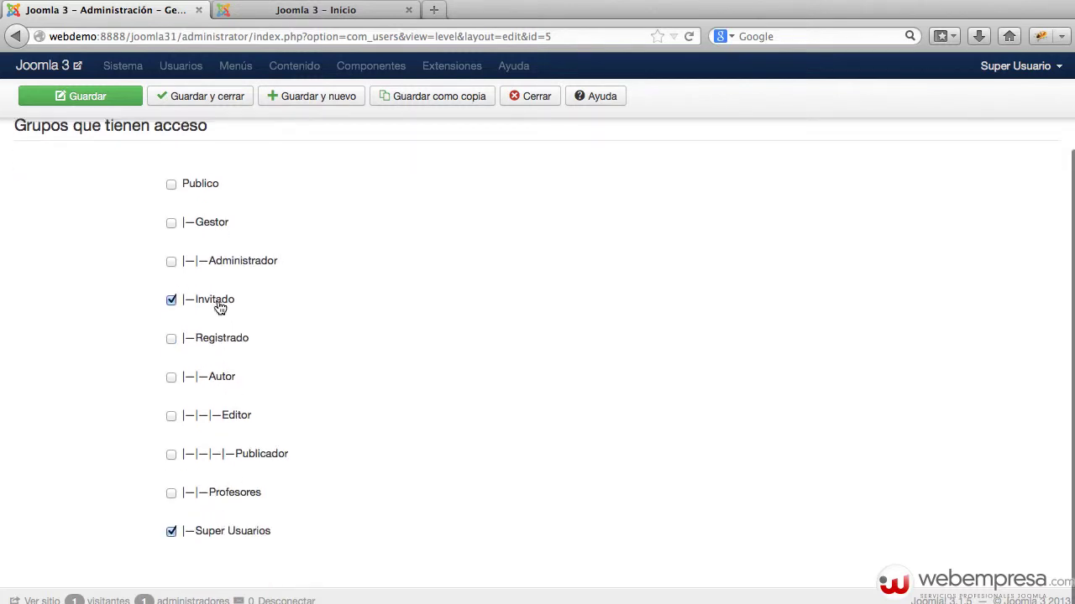
pyautogui.scroll(-2, 250, 242)
pyautogui.scroll(3, 221, 516)
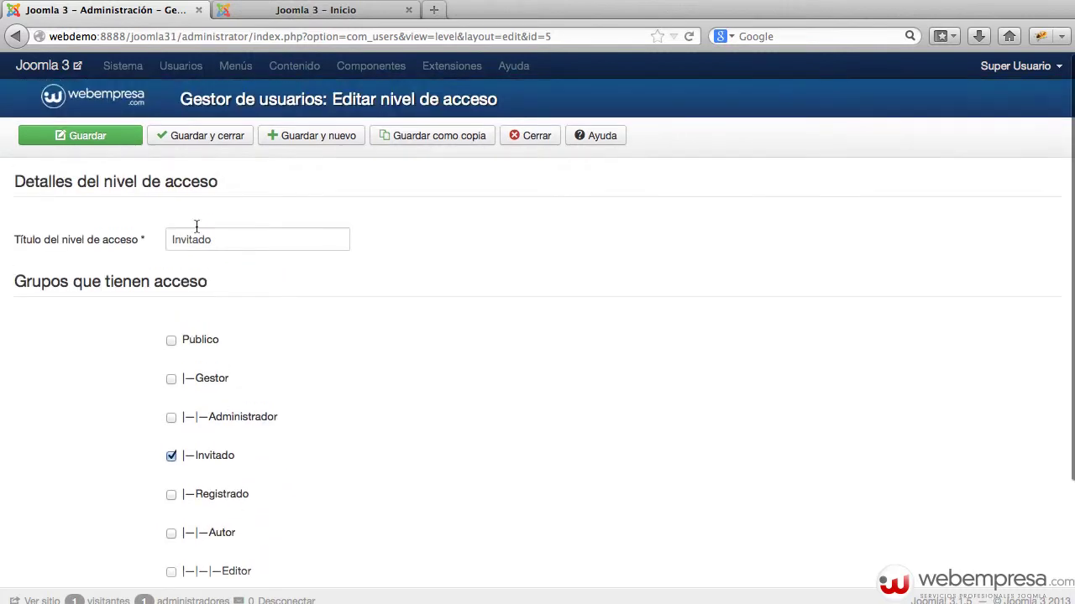
pyautogui.click(201, 147)
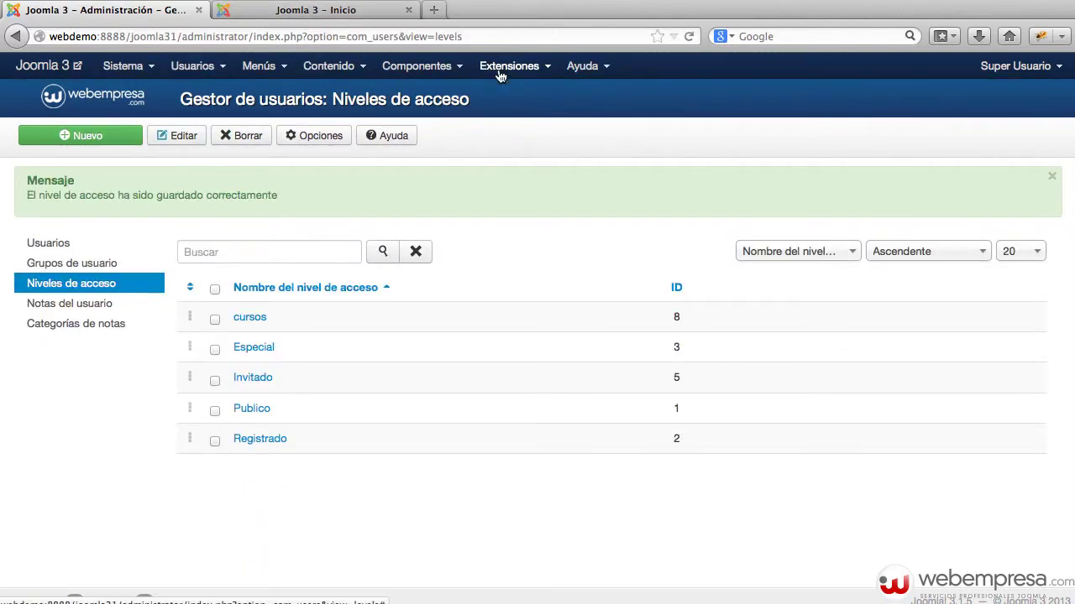
# Set the Modulo Html module's Acceso to Invitado and save and close.
pyautogui.click(504, 66)
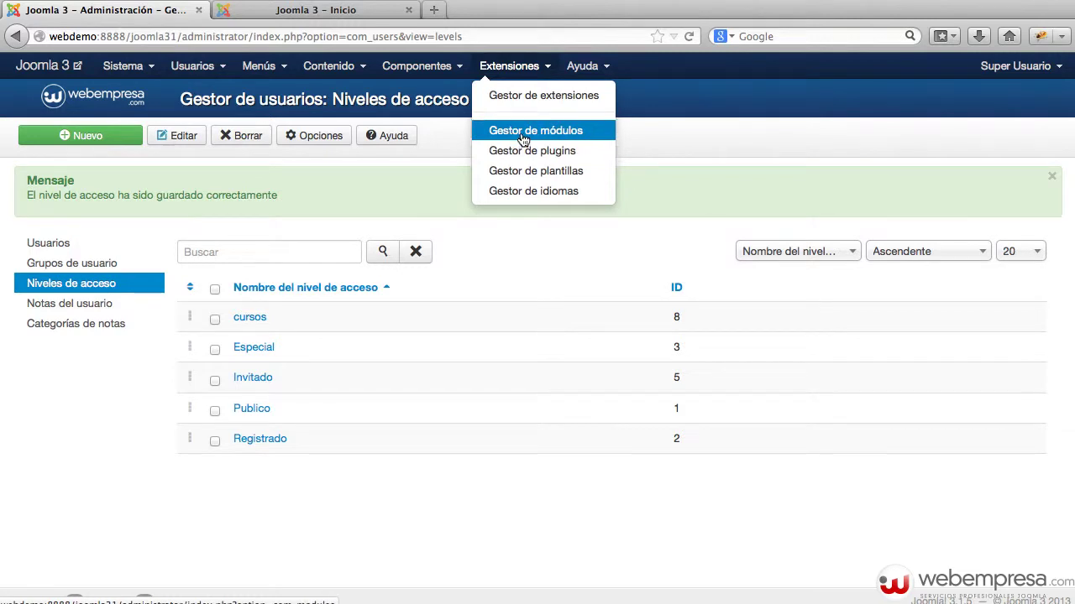
pyautogui.click(523, 133)
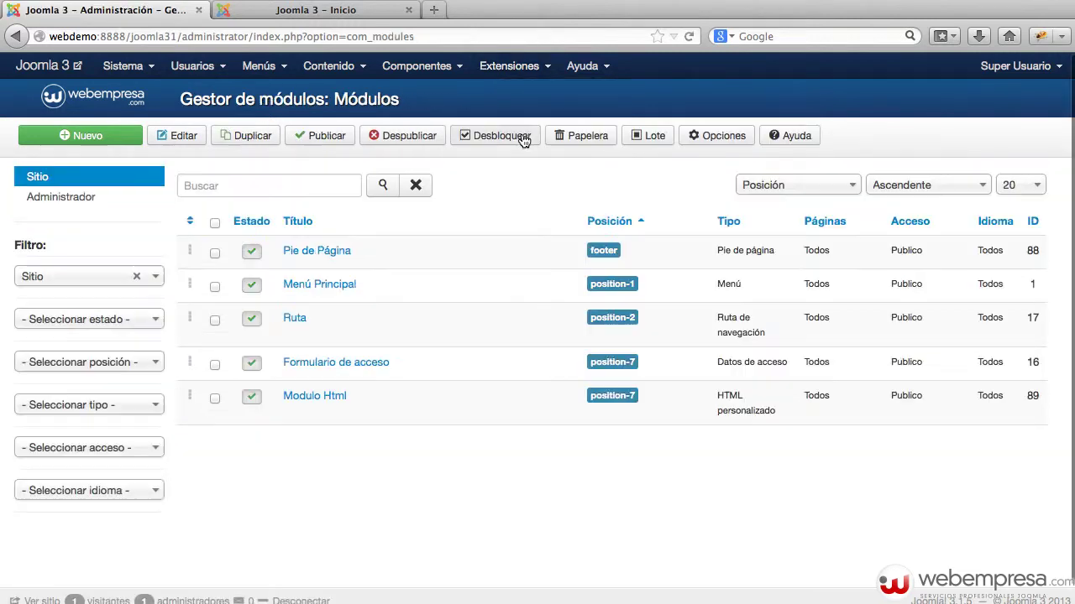
pyautogui.click(319, 396)
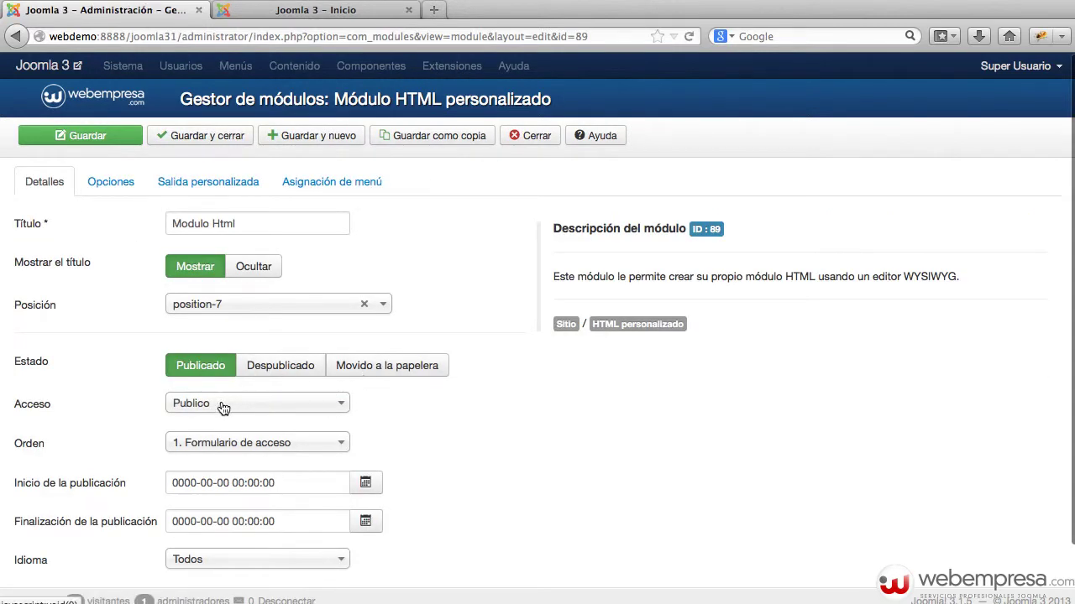
pyautogui.click(223, 407)
pyautogui.click(214, 447)
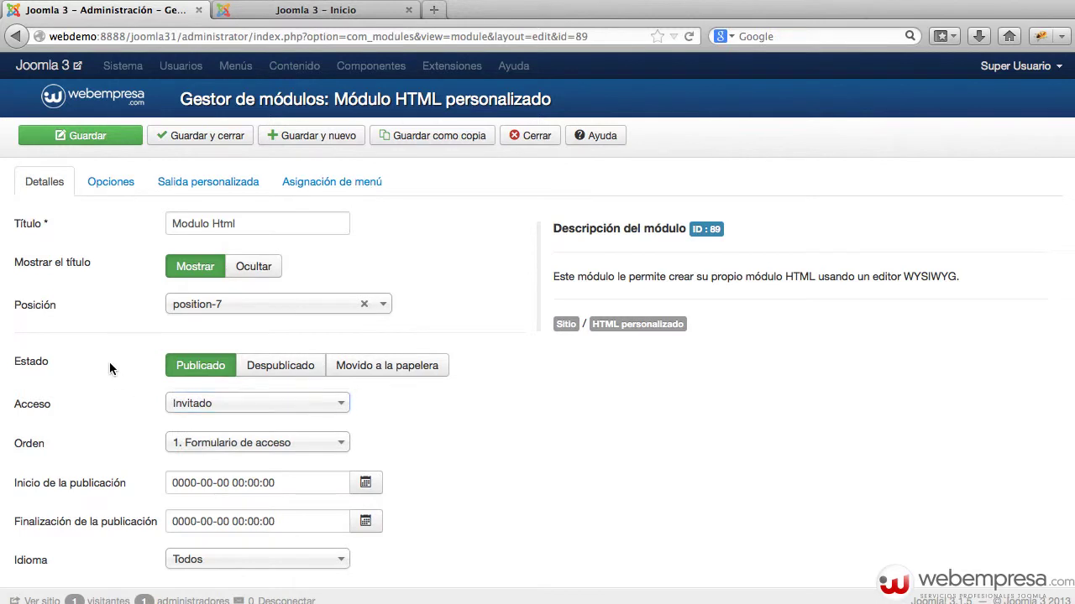
pyautogui.click(193, 135)
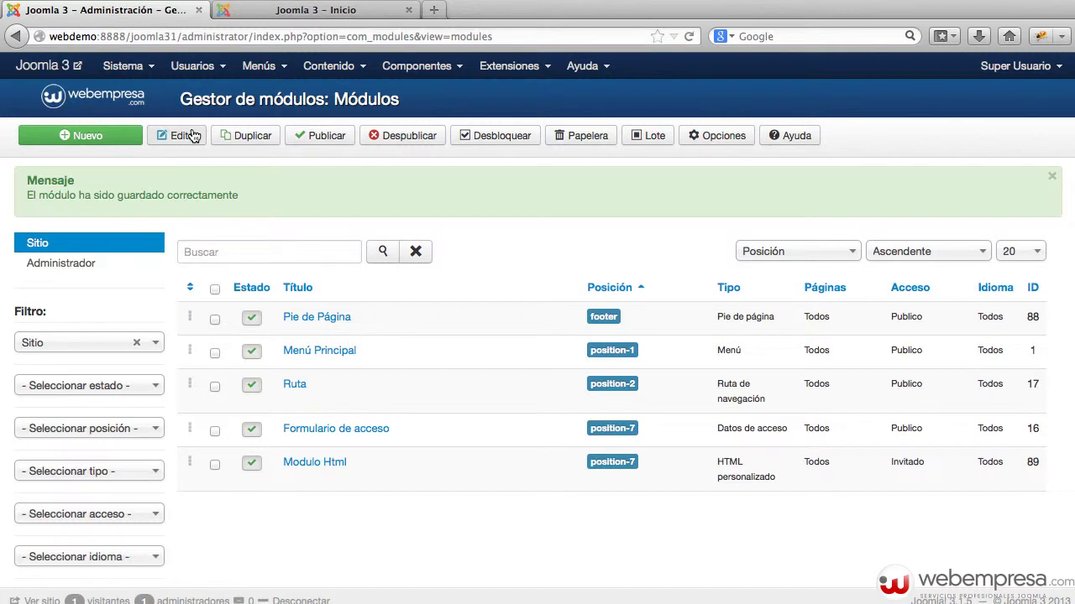
# Reload the front page and log the test user out of the site.
pyautogui.click(291, 12)
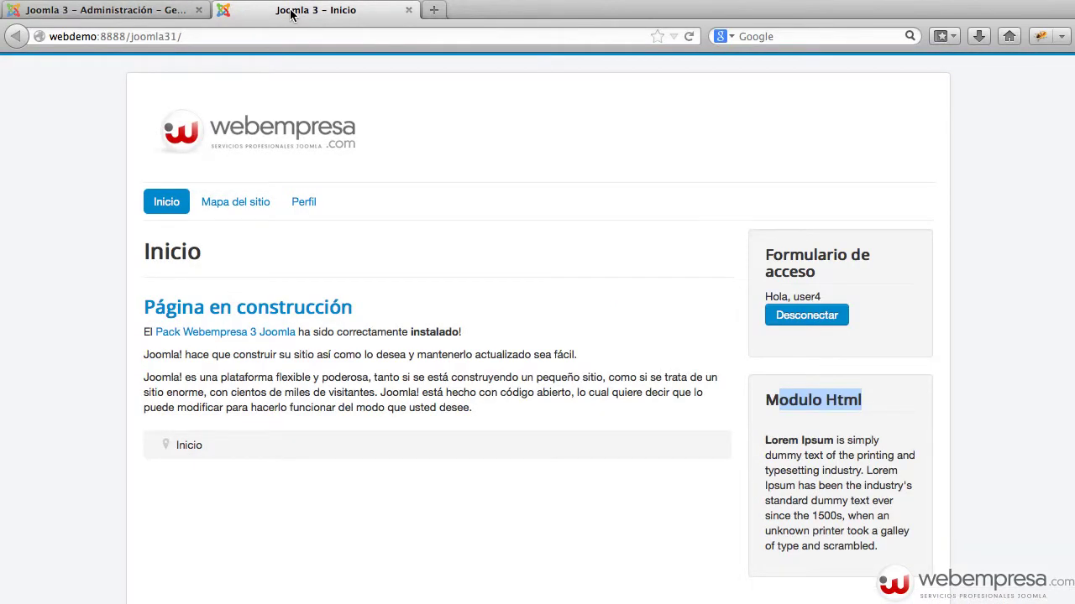
pyautogui.press('super+r')
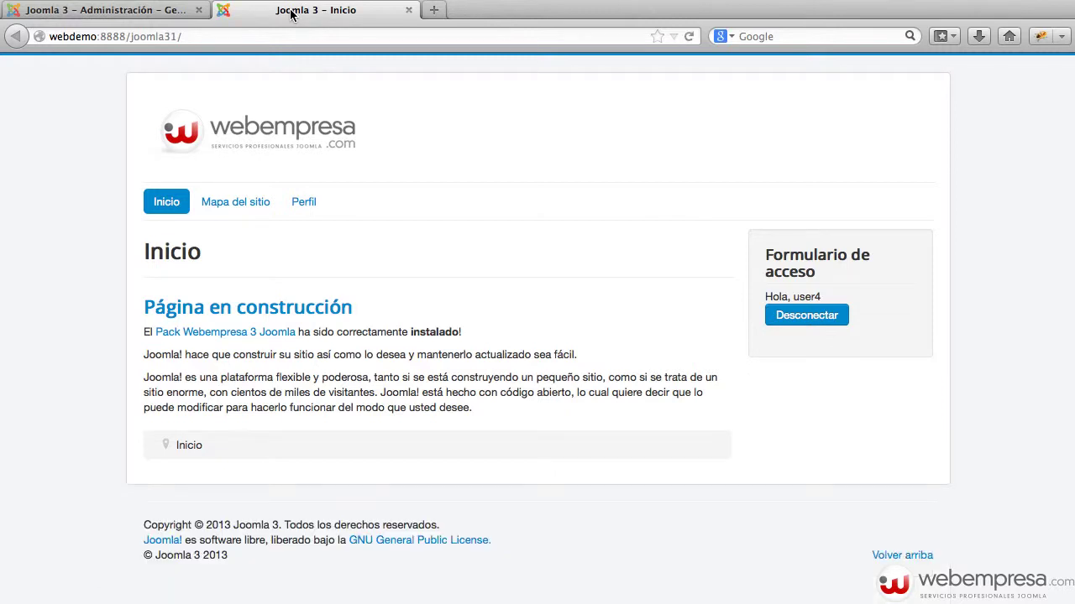
pyautogui.click(814, 320)
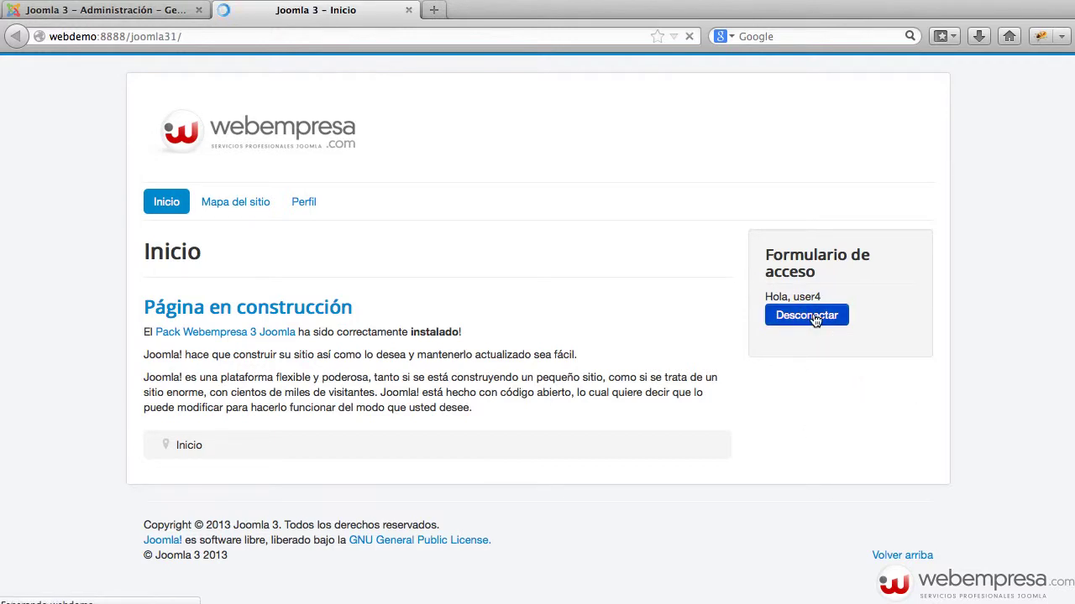
pyautogui.scroll(-1, 853, 500)
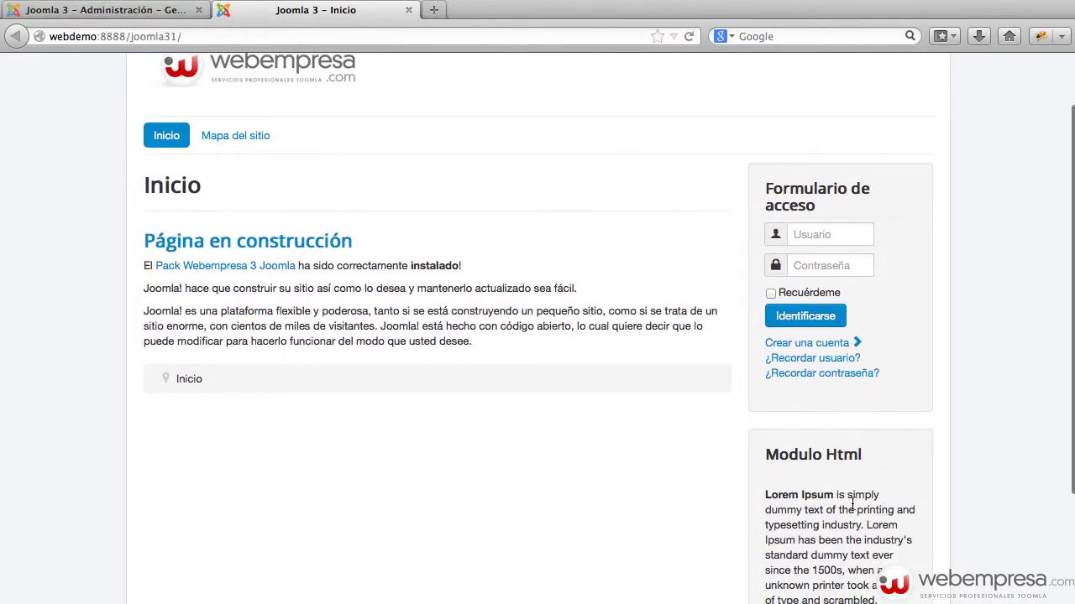
pyautogui.scroll(2, 839, 462)
# Log in on the front end with the administrator username and password.
pyautogui.click(825, 297)
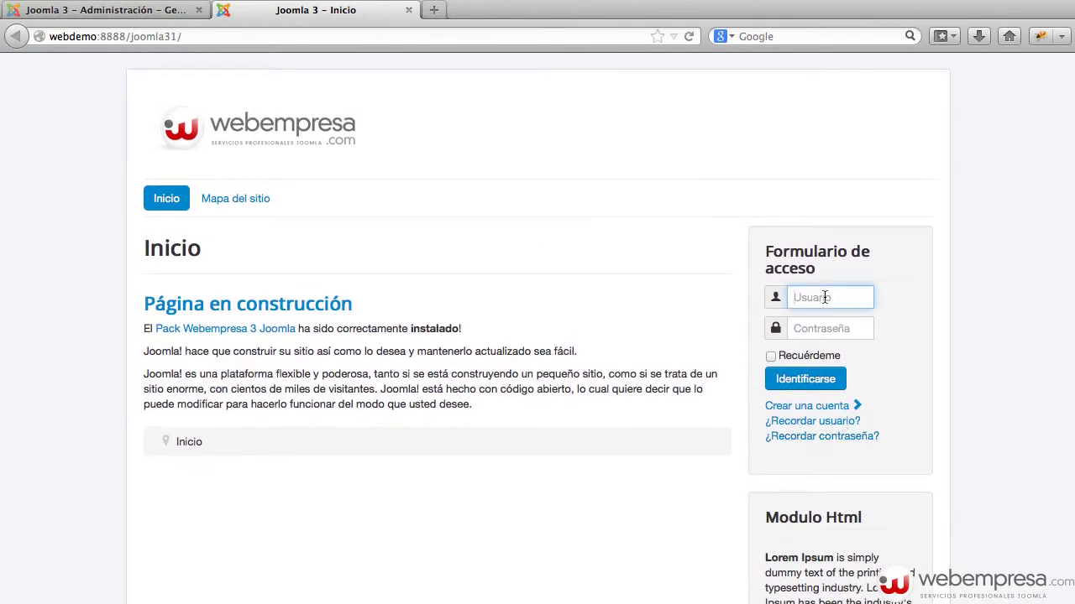
pyautogui.write('admin')
pyautogui.press('Tab')
pyautogui.write('ad')
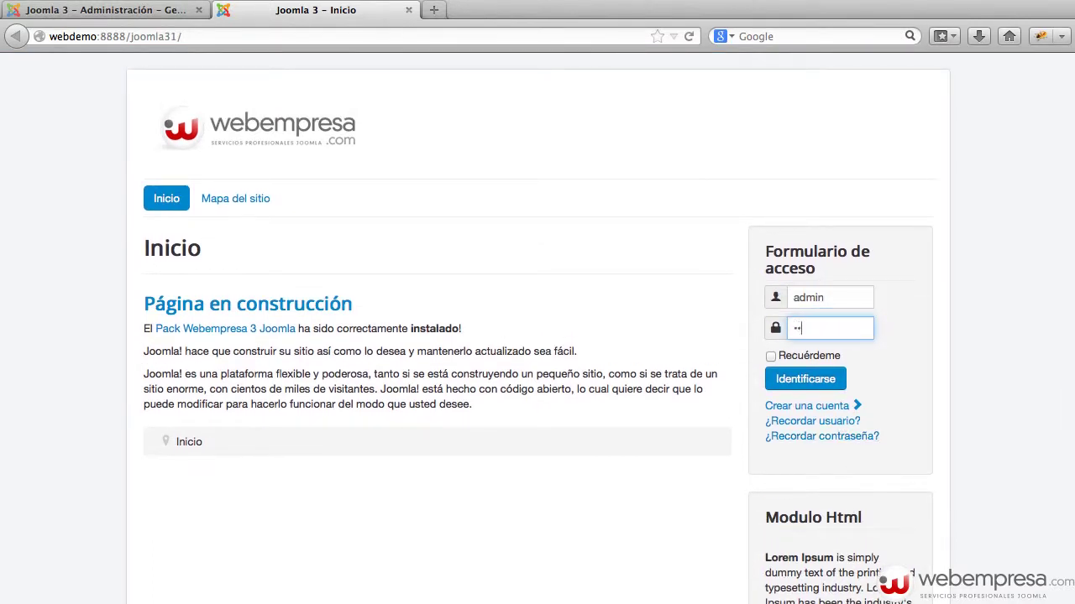
pyautogui.press('Return')
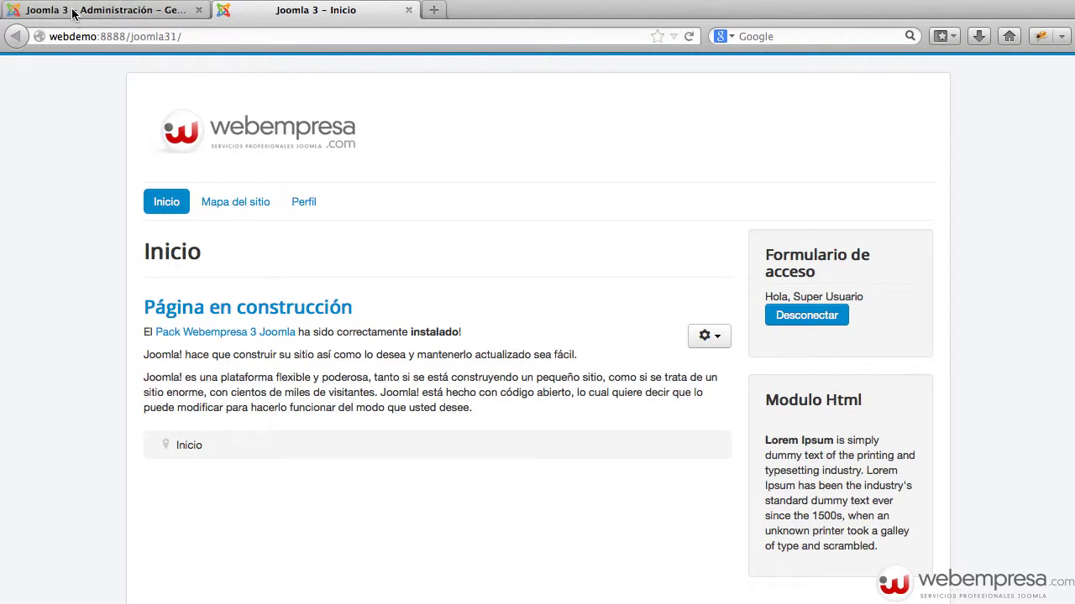
# In the admin tab, open Usuarios > Gestor de usuarios and bring up its Opciones page.
pyautogui.click(115, 12)
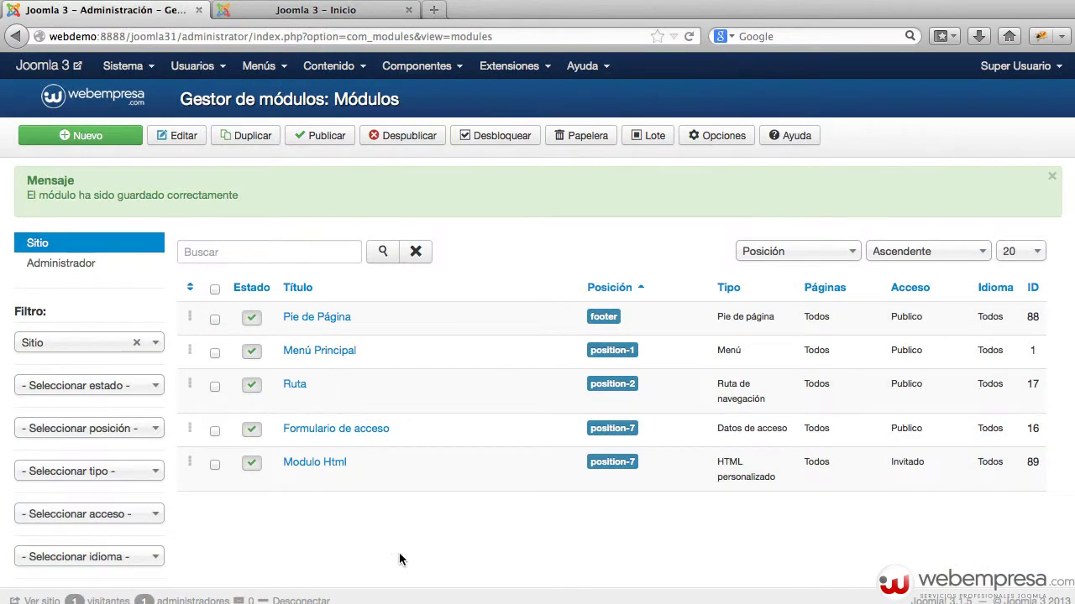
pyautogui.click(204, 69)
pyautogui.moveTo(211, 115)
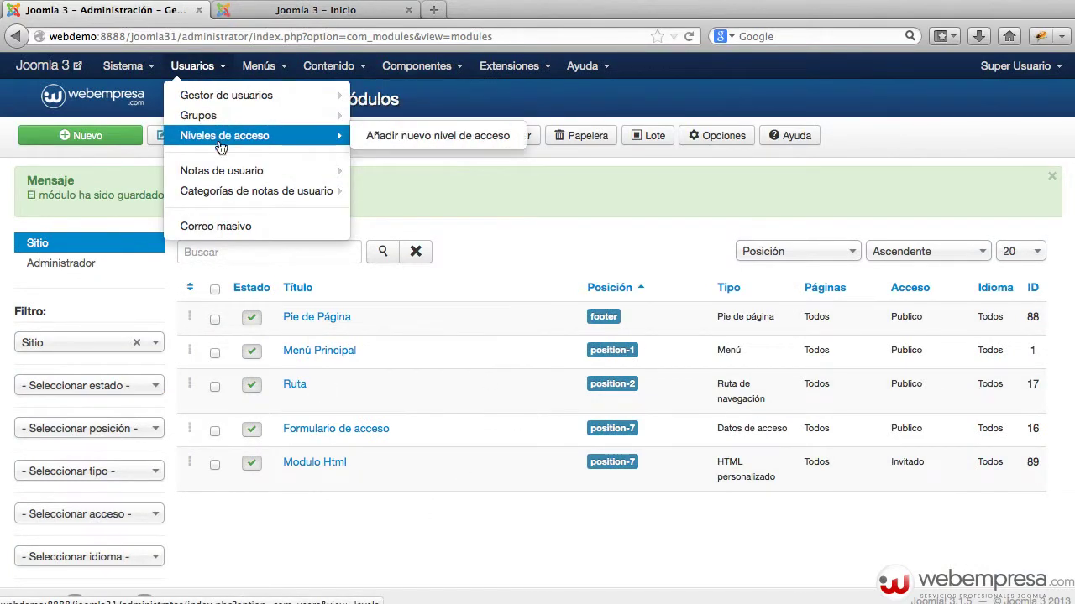
pyautogui.click(228, 98)
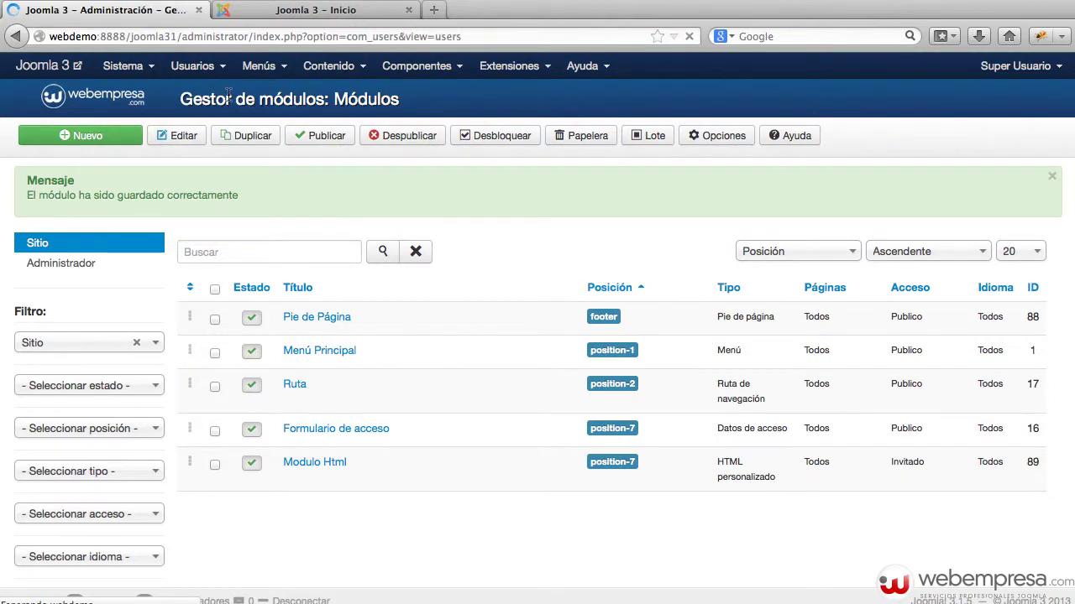
pyautogui.click(626, 137)
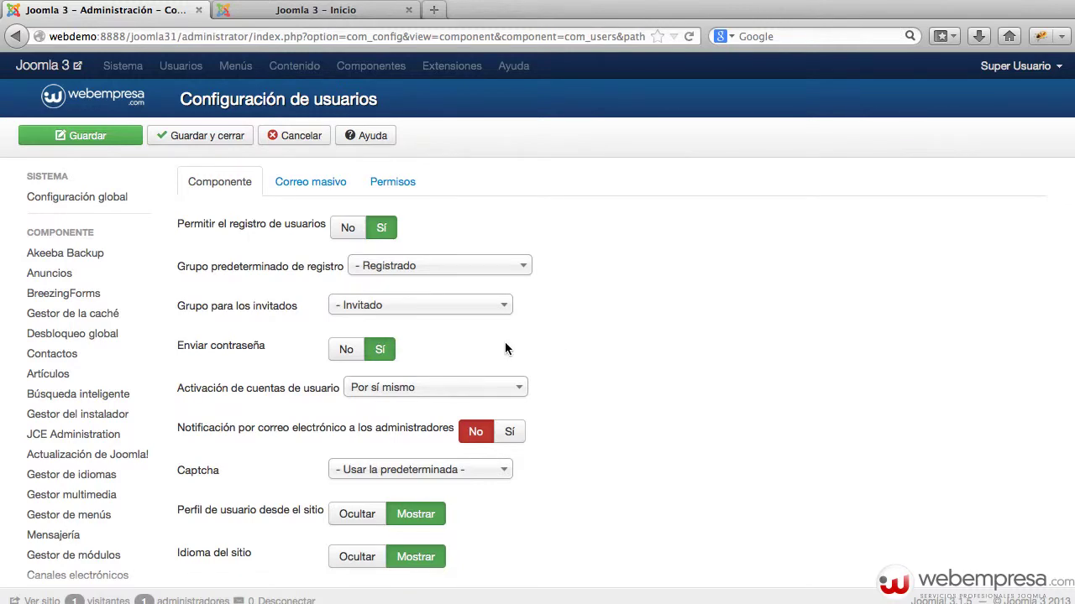
pyautogui.moveTo(218, 353)
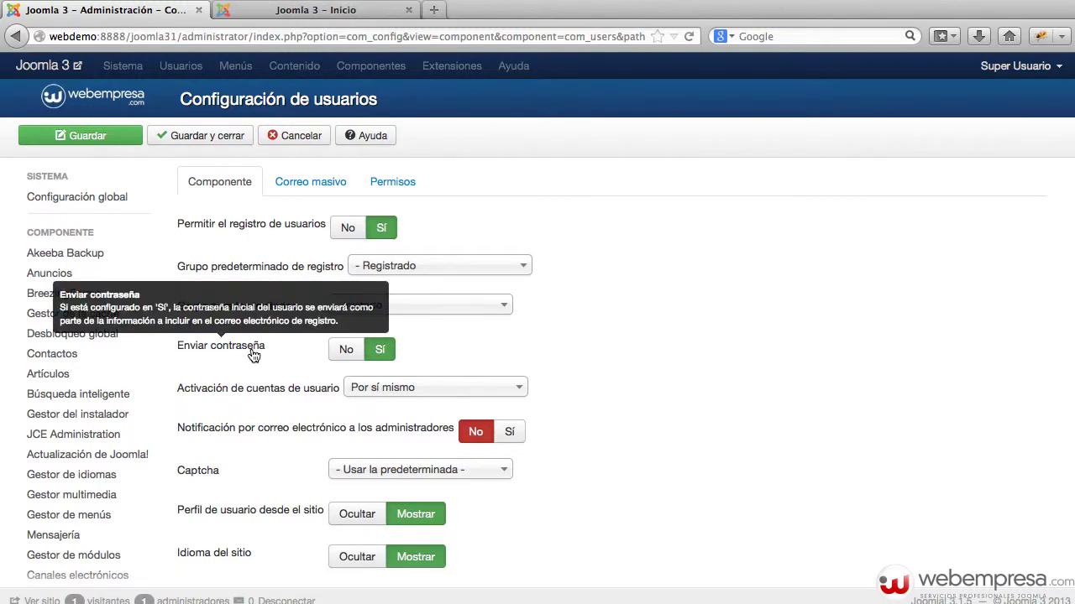
pyautogui.scroll(-1, 648, 355)
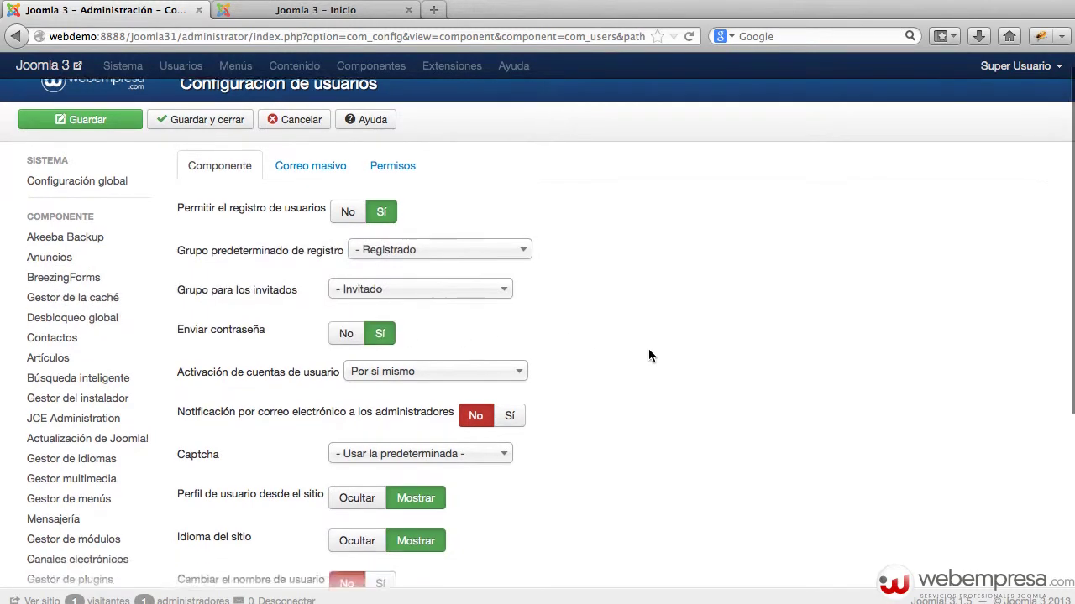
# Check the account activation (Por sí mismo) and Captcha choices unchanged, then return to the front page.
pyautogui.scroll(-3, 649, 350)
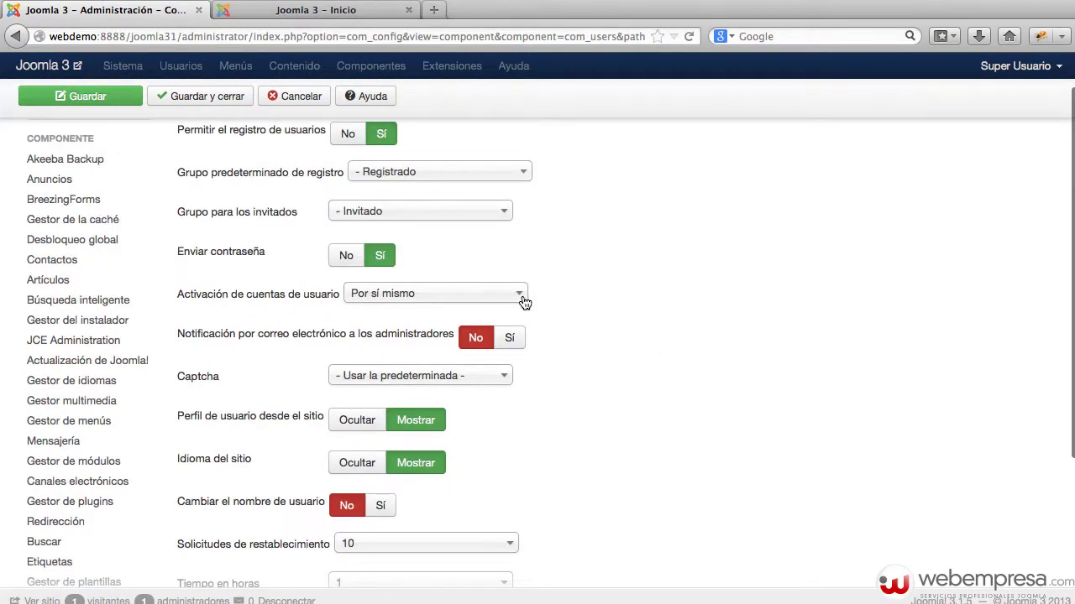
pyautogui.click(436, 296)
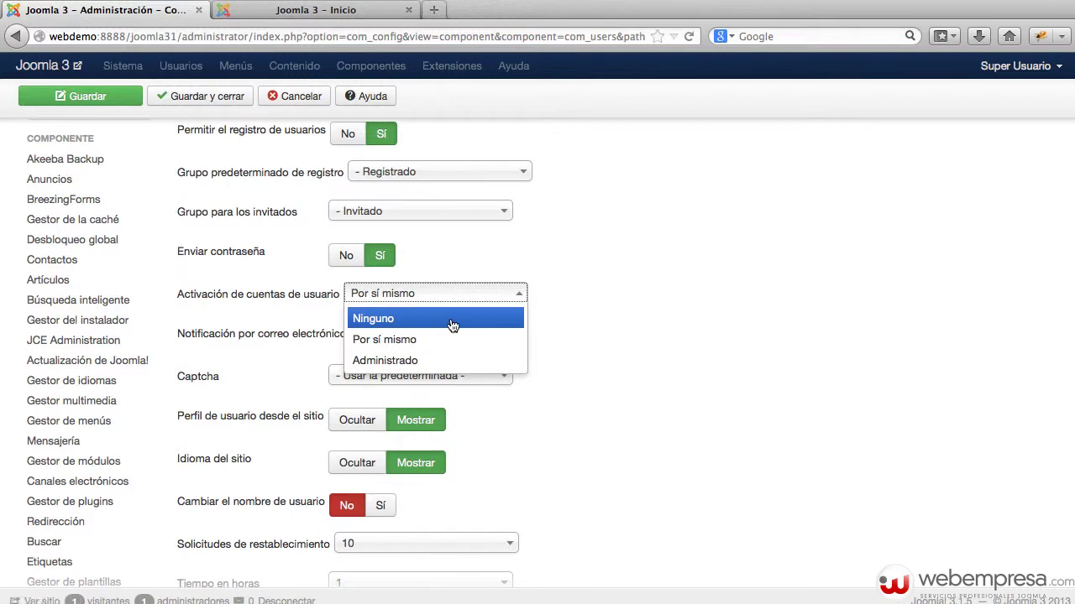
pyautogui.click(638, 310)
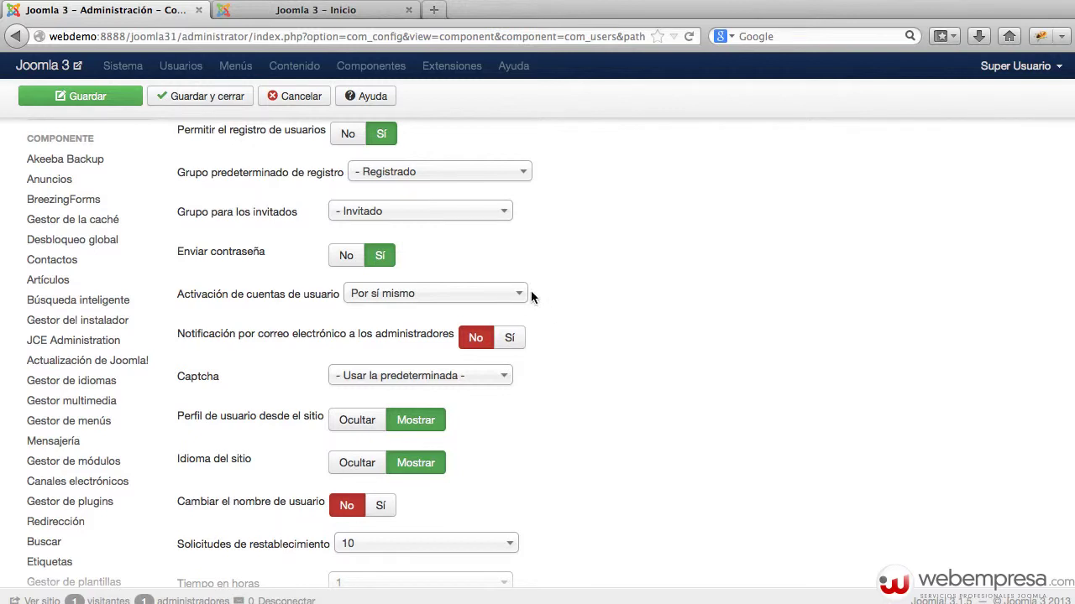
pyautogui.click(388, 379)
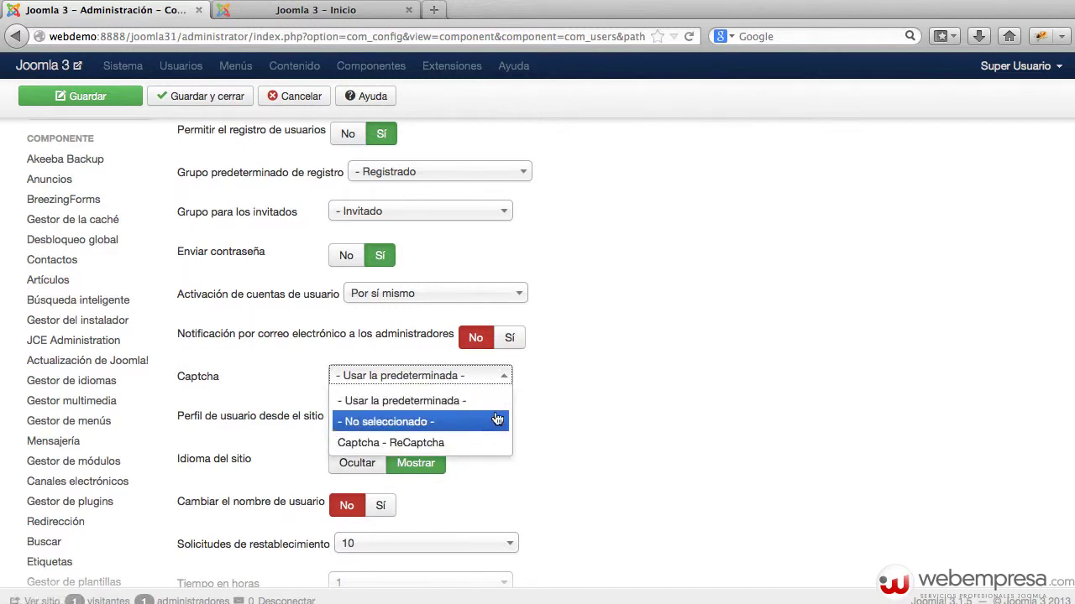
pyautogui.click(563, 398)
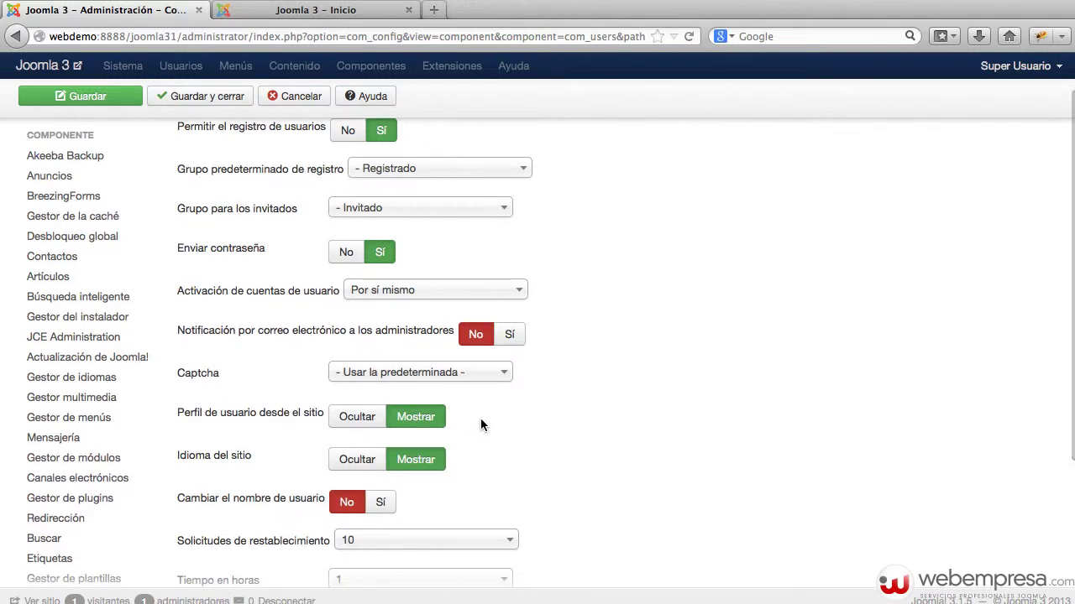
pyautogui.scroll(-1, 481, 424)
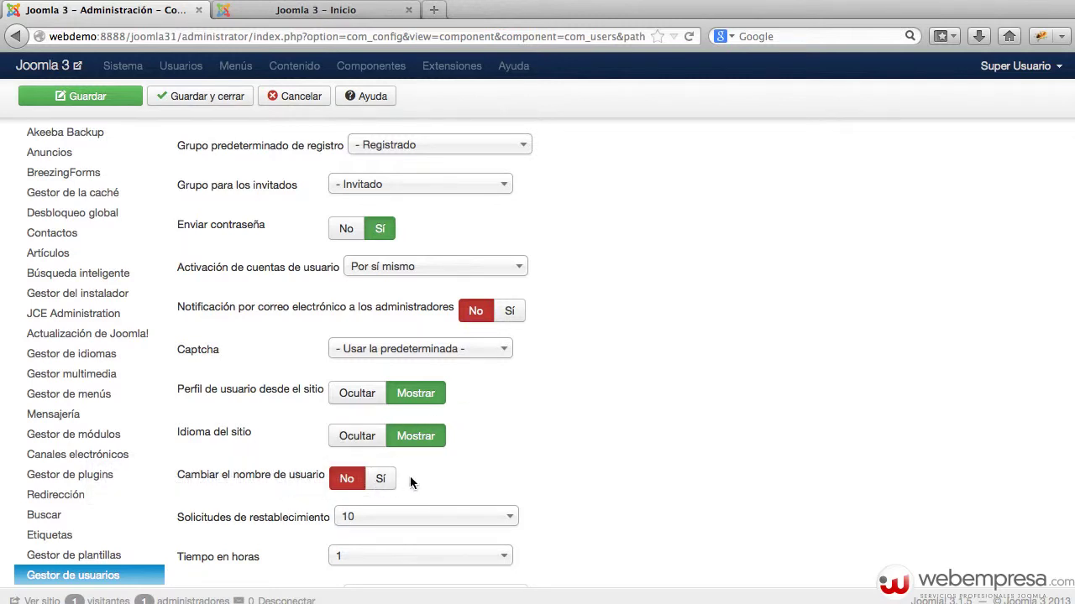
pyautogui.click(304, 9)
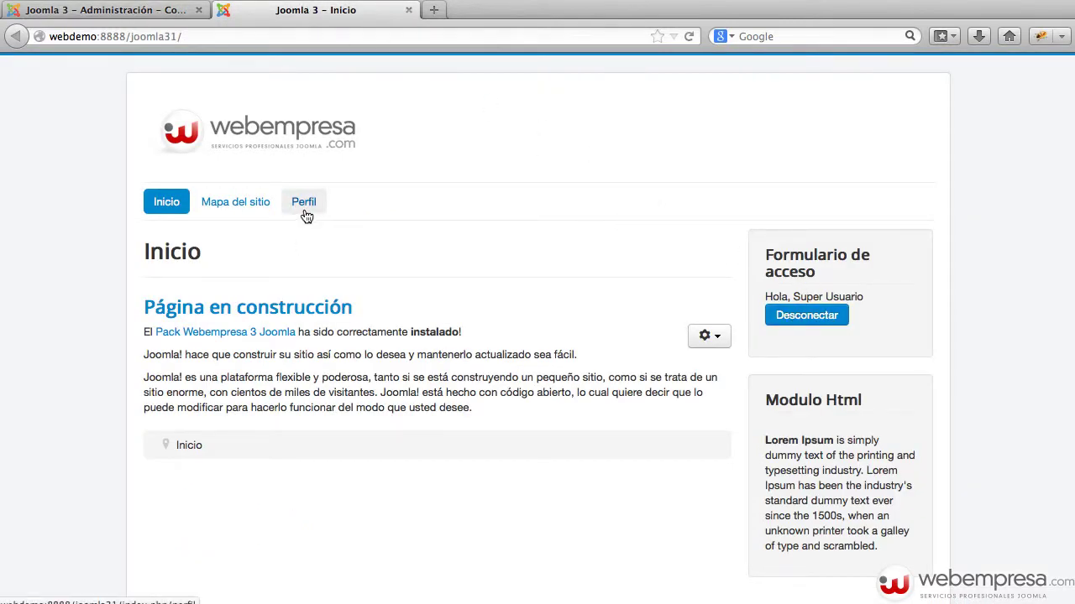
# Open the front-end Perfil page and look over its basic settings and empty Perfil de usuario fields.
pyautogui.click(304, 205)
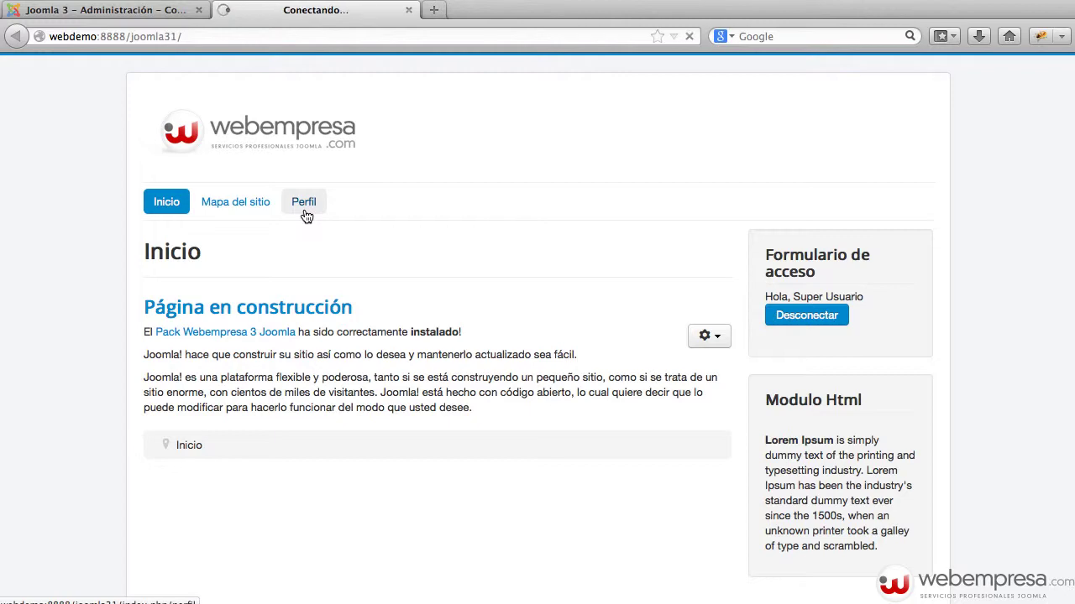
pyautogui.scroll(-8, 359, 213)
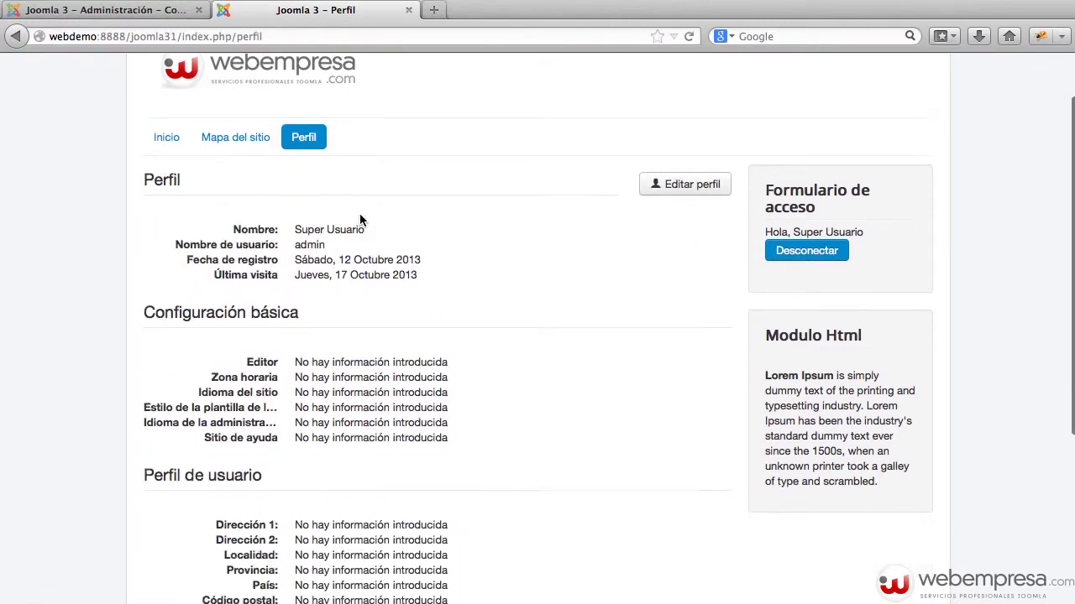
pyautogui.scroll(5, 353, 218)
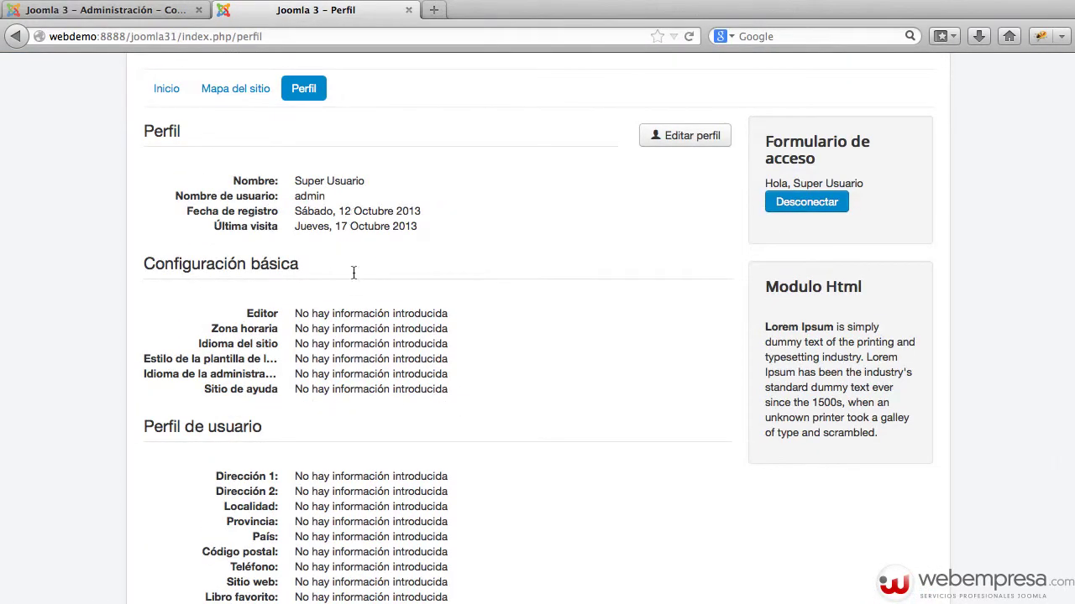
pyautogui.scroll(-3, 353, 319)
pyautogui.moveTo(302, 403); pyautogui.dragTo(444, 535)
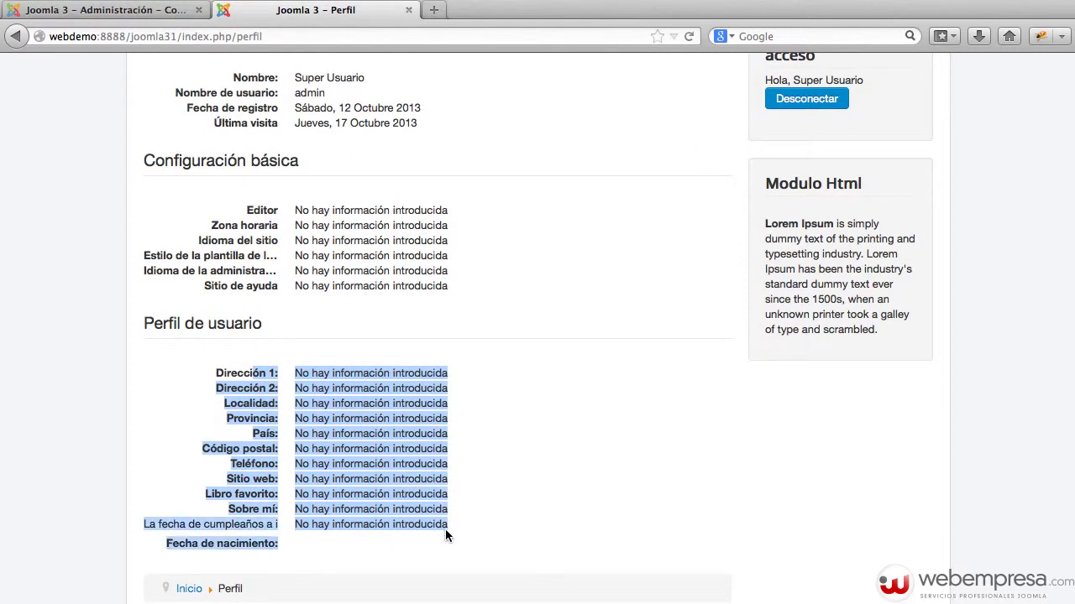
pyautogui.click(444, 456)
pyautogui.moveTo(149, 327); pyautogui.dragTo(439, 476)
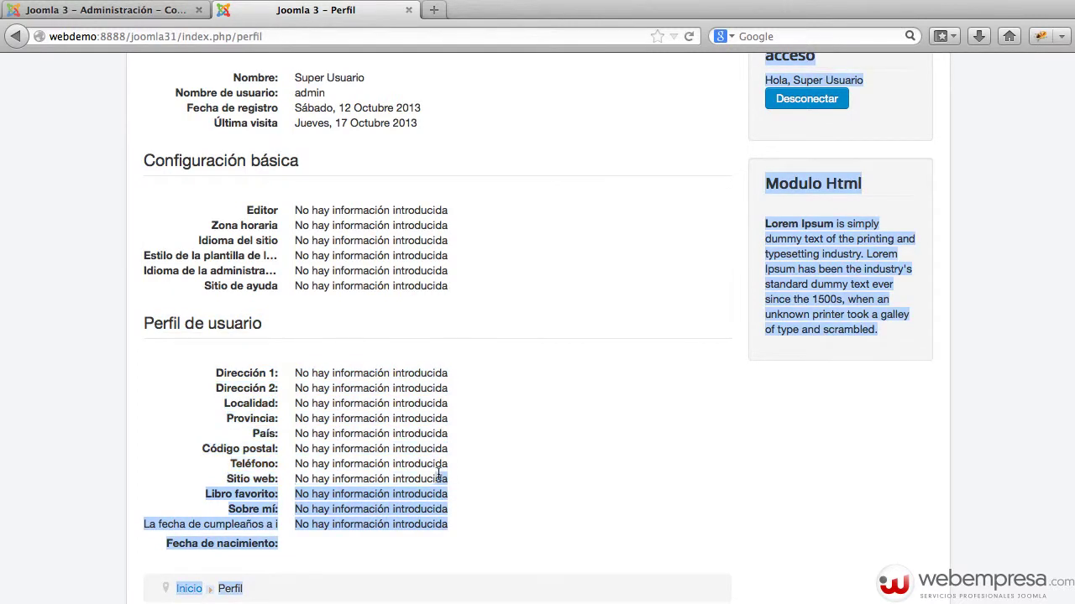
pyautogui.click(435, 493)
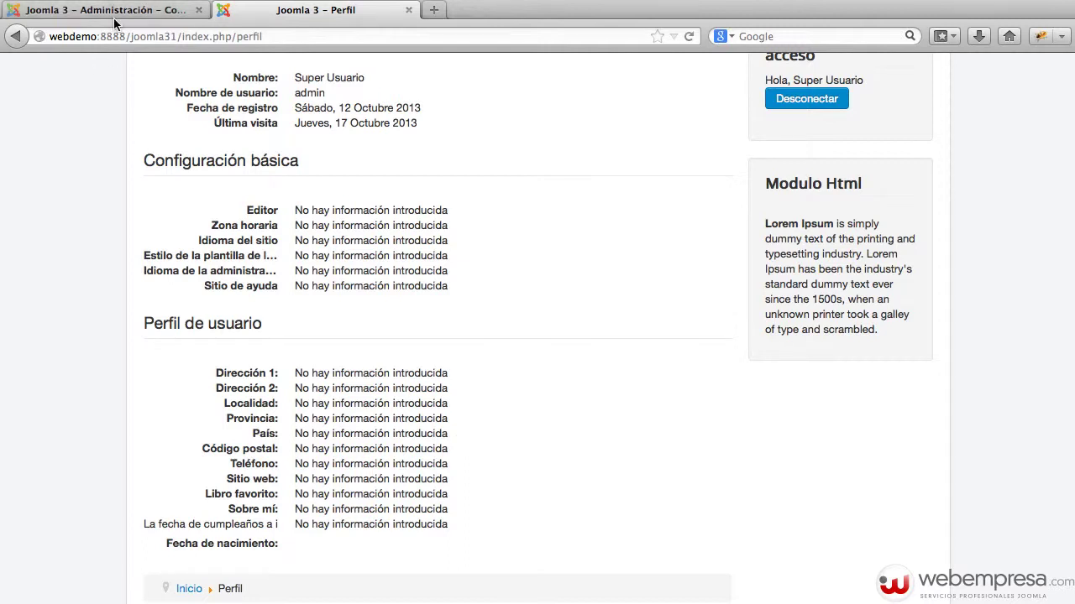
# Set 'Perfil de usuario desde el sitio' to Ocultar and reload the Perfil page to see the effect.
pyautogui.click(168, 12)
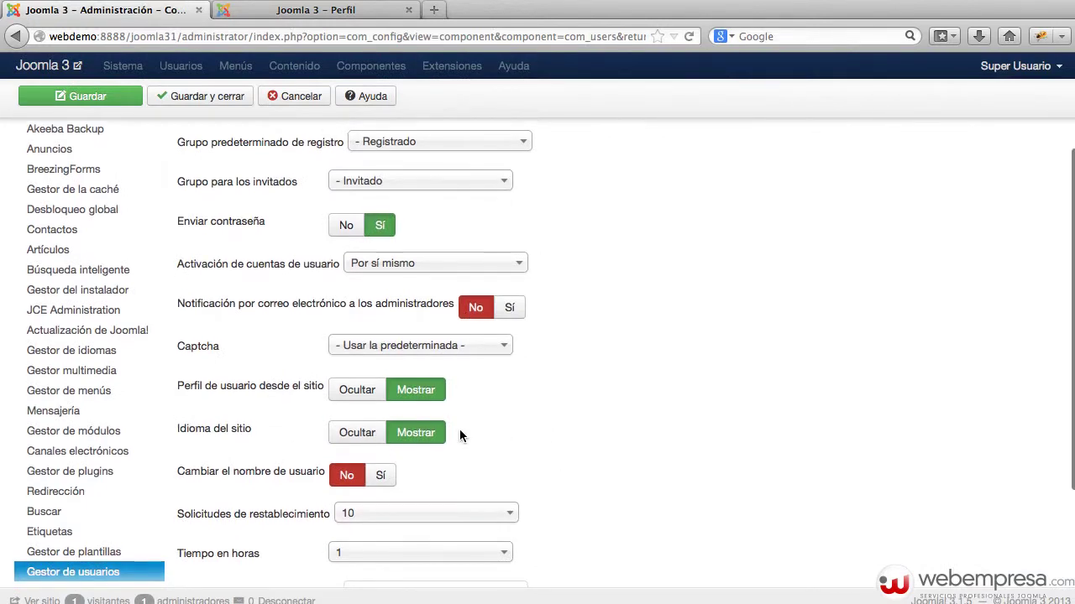
pyautogui.scroll(-1, 461, 433)
pyautogui.moveTo(309, 383)
pyautogui.click(357, 379)
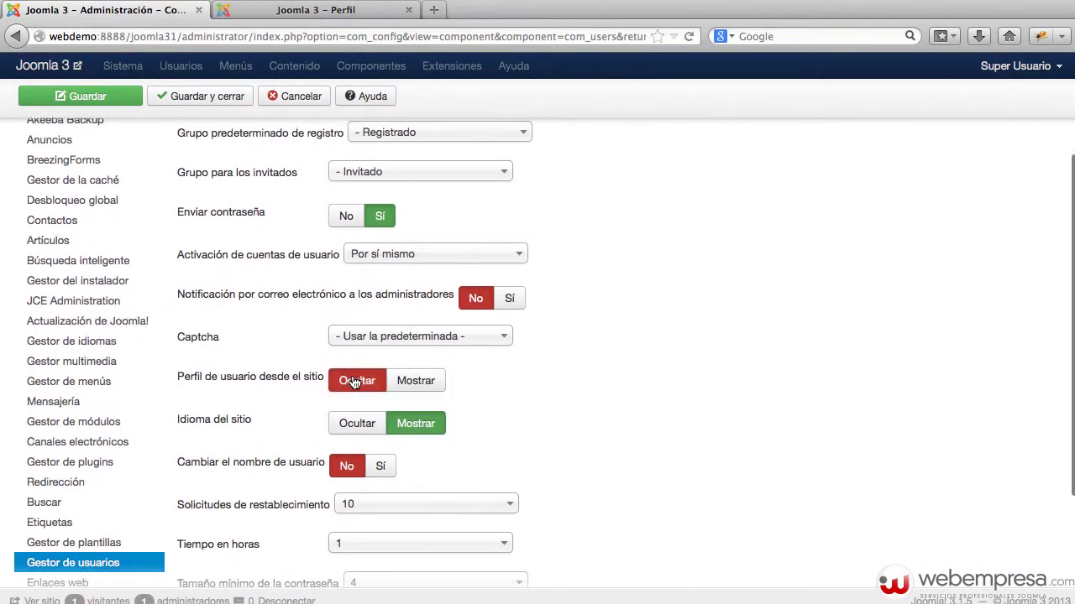
pyautogui.scroll(1, 357, 382)
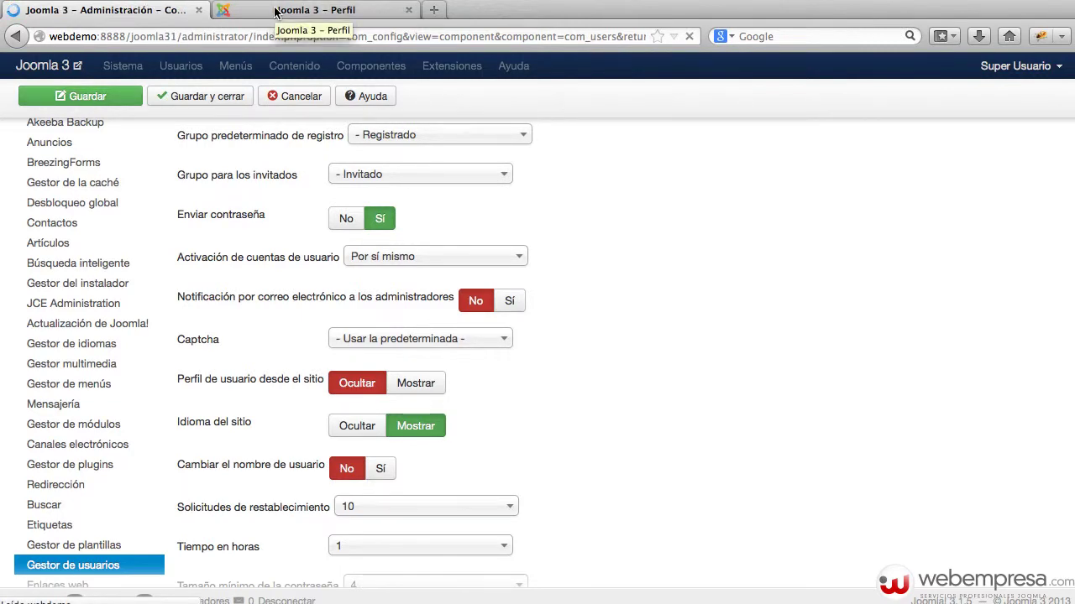
pyautogui.click(275, 11)
pyautogui.press('super+r')
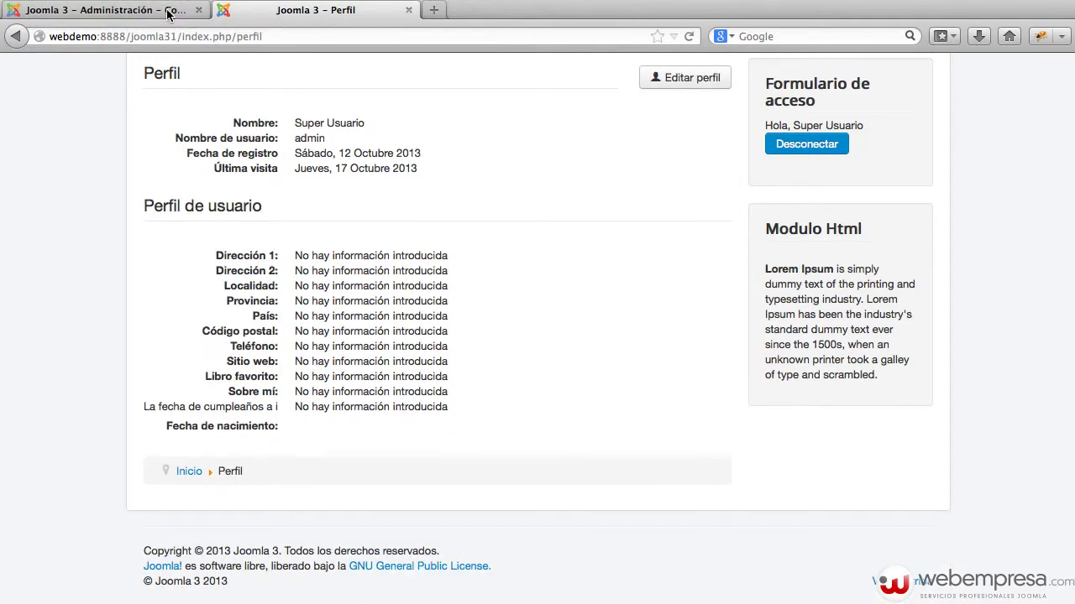
# Set 'Perfil de usuario desde el sitio' back to Mostrar and return to the Perfil page.
pyautogui.hotkey('ctrl', 'shift', 'Tab')
pyautogui.scroll(-5, 514, 401)
pyautogui.scroll(-2, 514, 406)
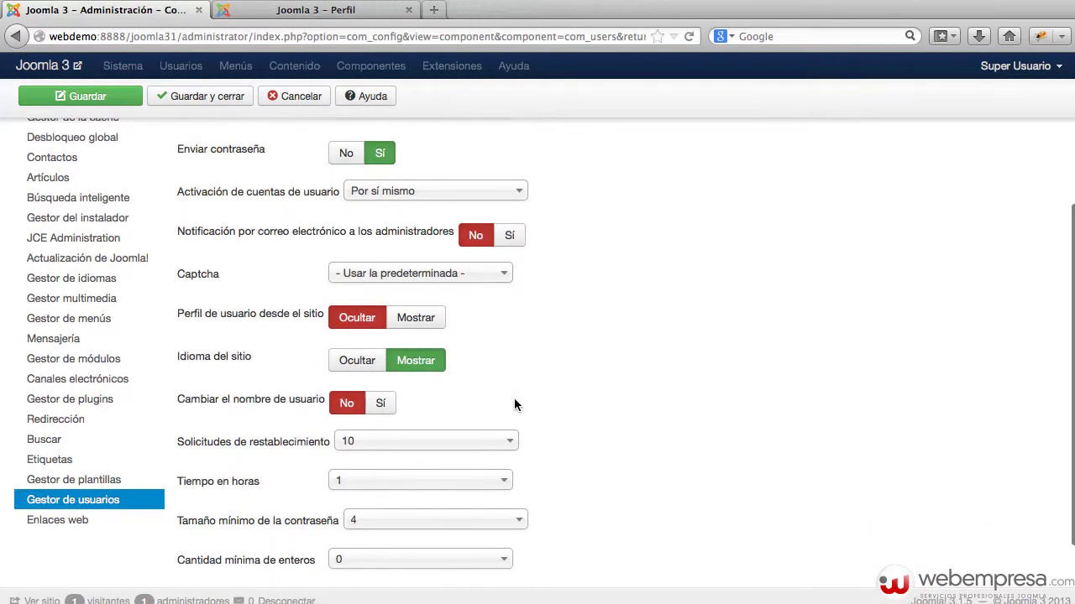
pyautogui.click(418, 300)
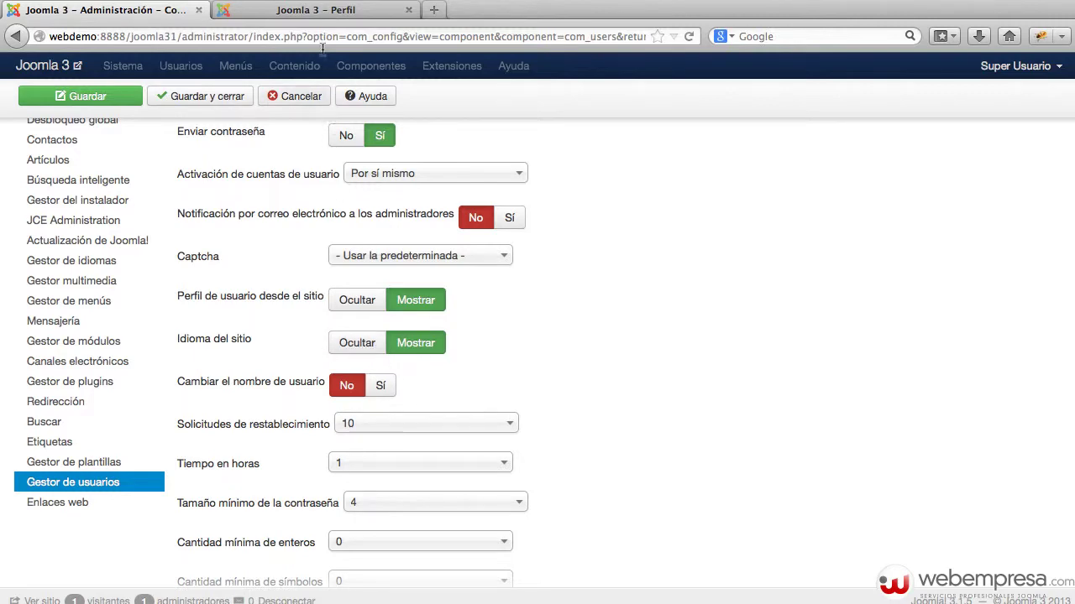
pyautogui.click(316, 12)
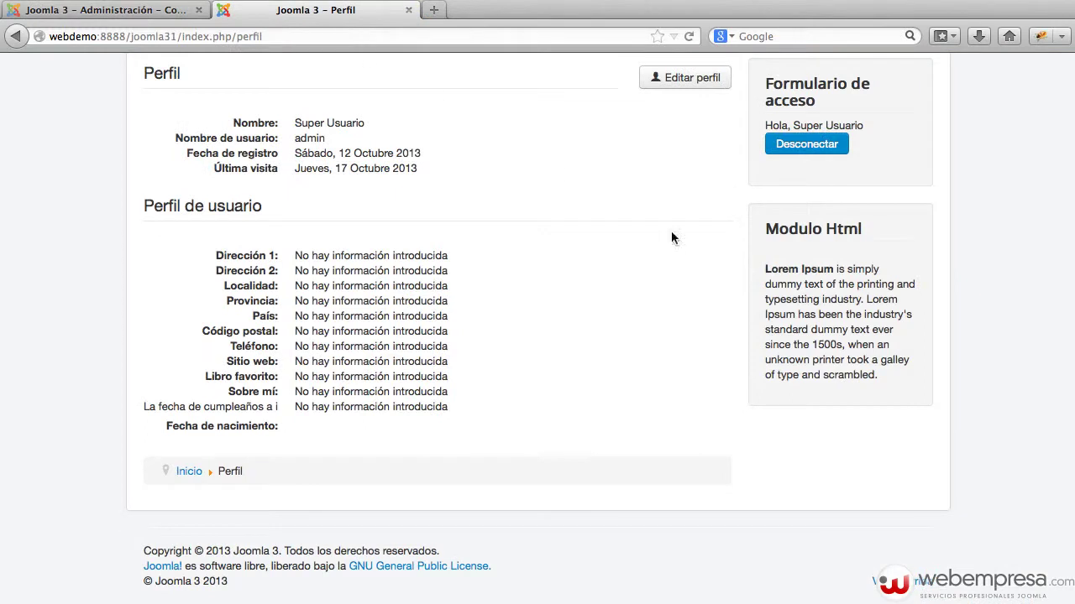
# Log out on the front end and scroll through the 'Crear una cuenta' registration form and its profile fields.
pyautogui.click(829, 155)
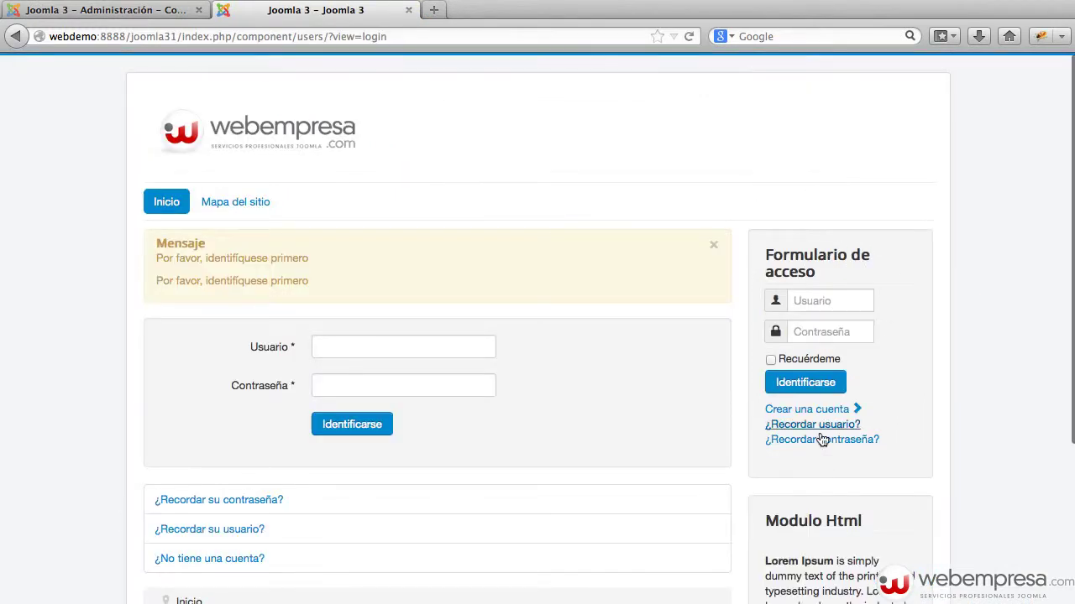
pyautogui.click(791, 410)
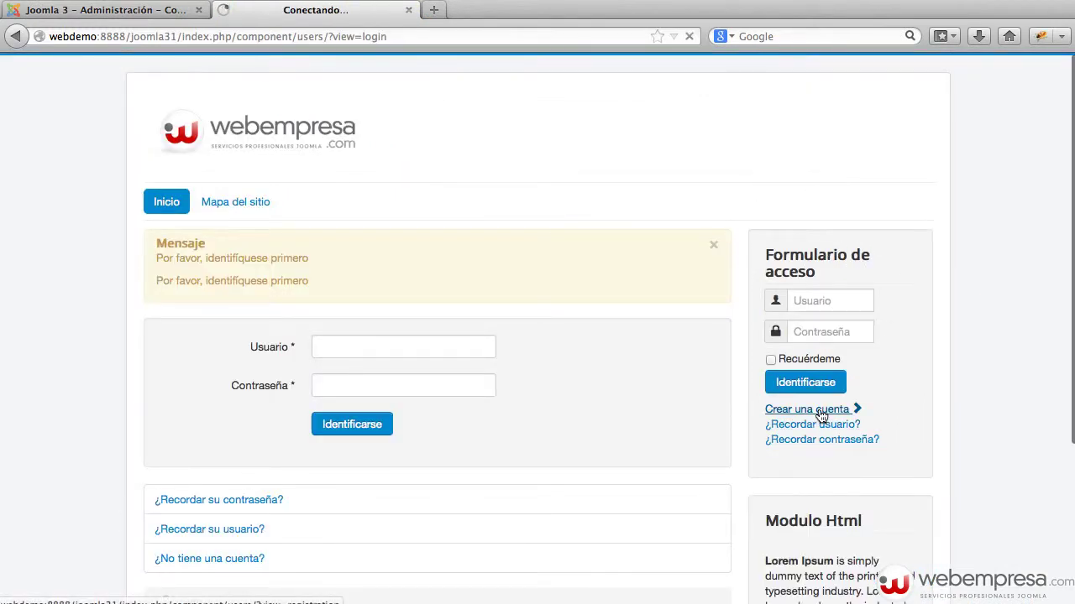
pyautogui.scroll(-8, 649, 293)
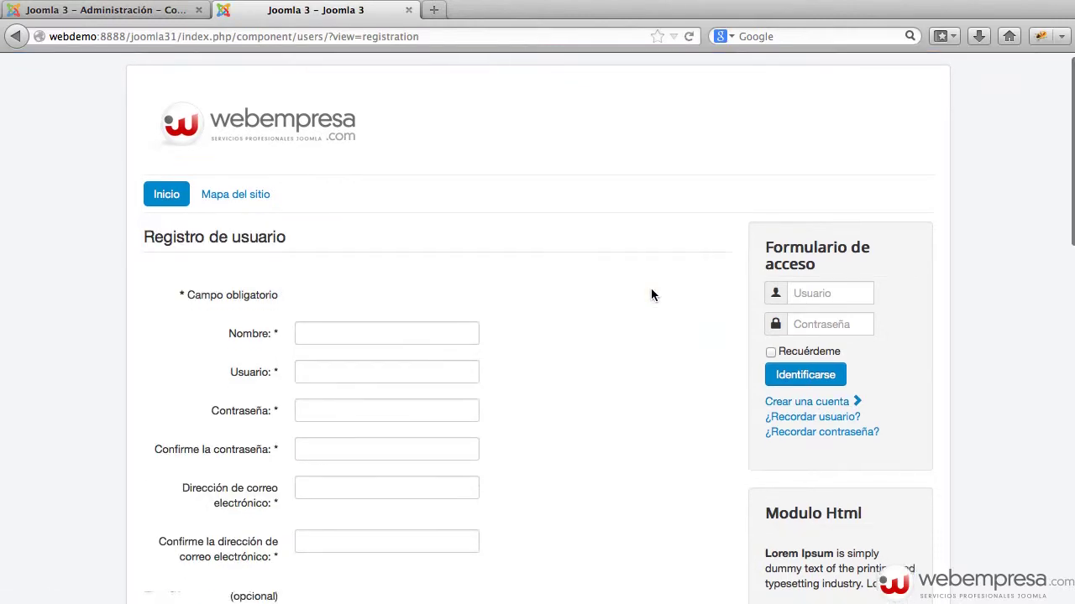
pyautogui.scroll(-10, 655, 303)
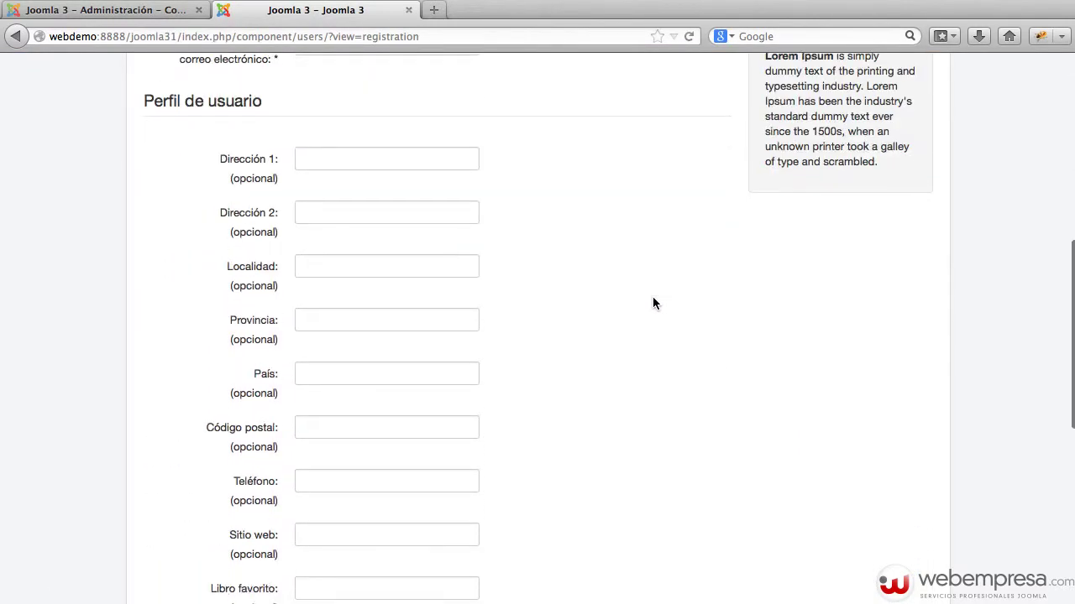
pyautogui.scroll(-3, 652, 296)
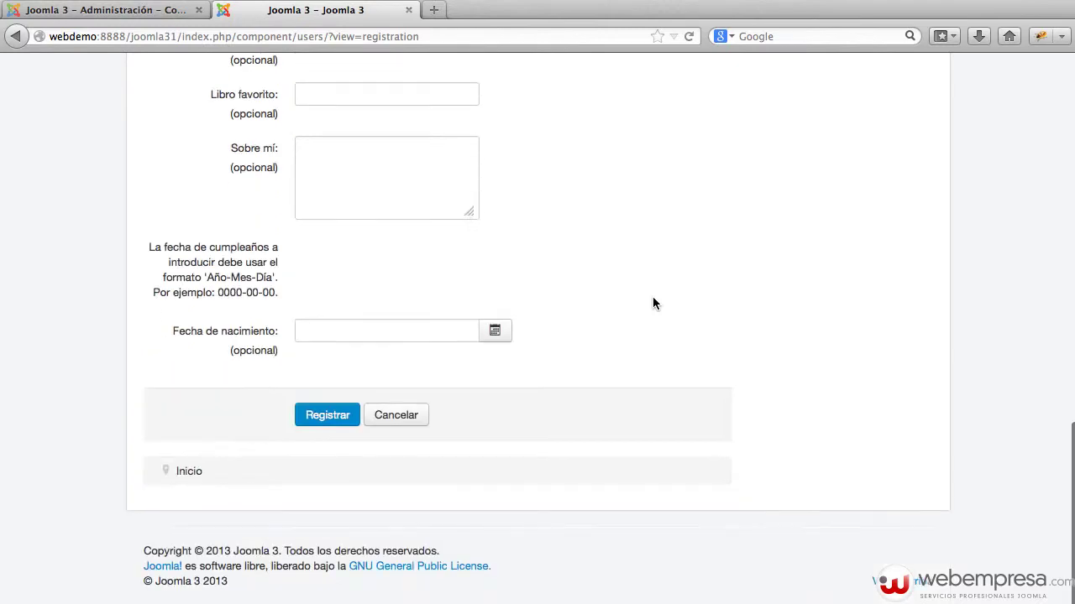
pyautogui.scroll(15, 650, 304)
pyautogui.scroll(8, 651, 311)
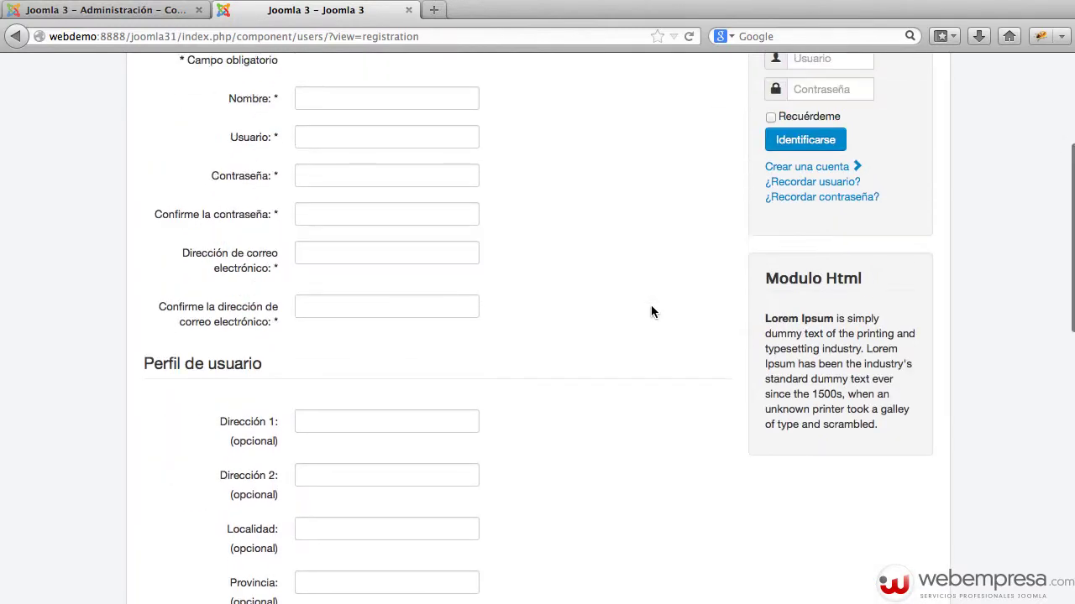
pyautogui.click(166, 17)
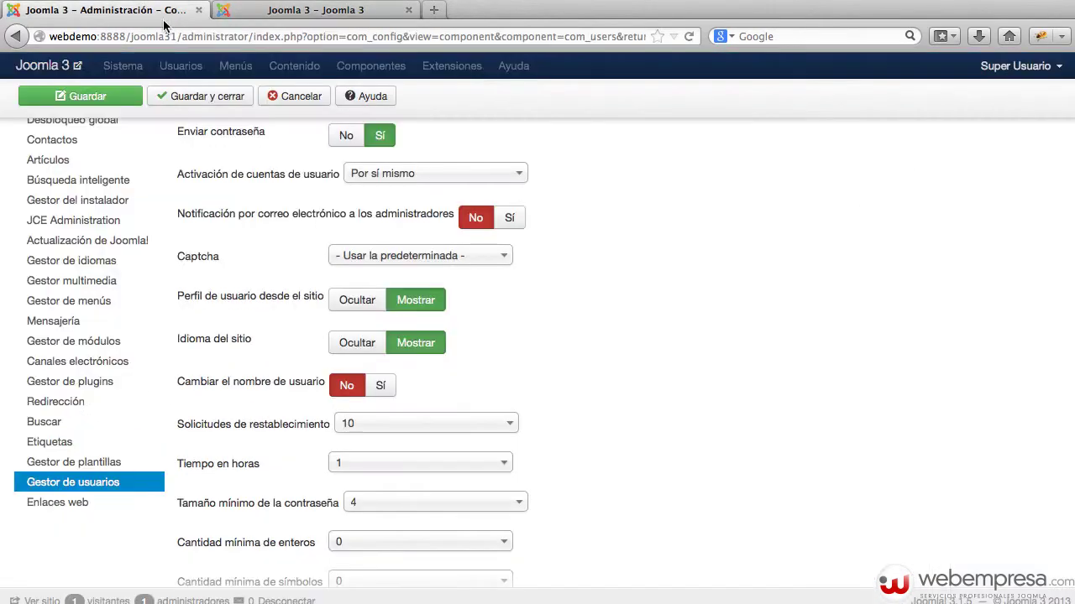
# Save the user settings, reload the registration form, and confirm Idioma del sitio offers English (United Kingdom).
pyautogui.scroll(-2, 430, 255)
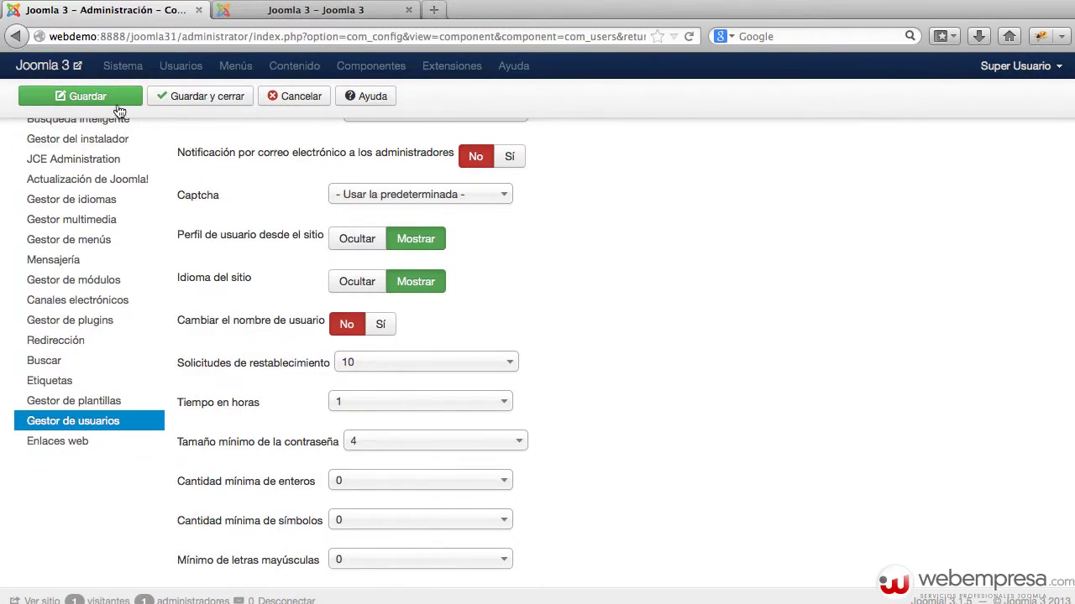
pyautogui.click(81, 96)
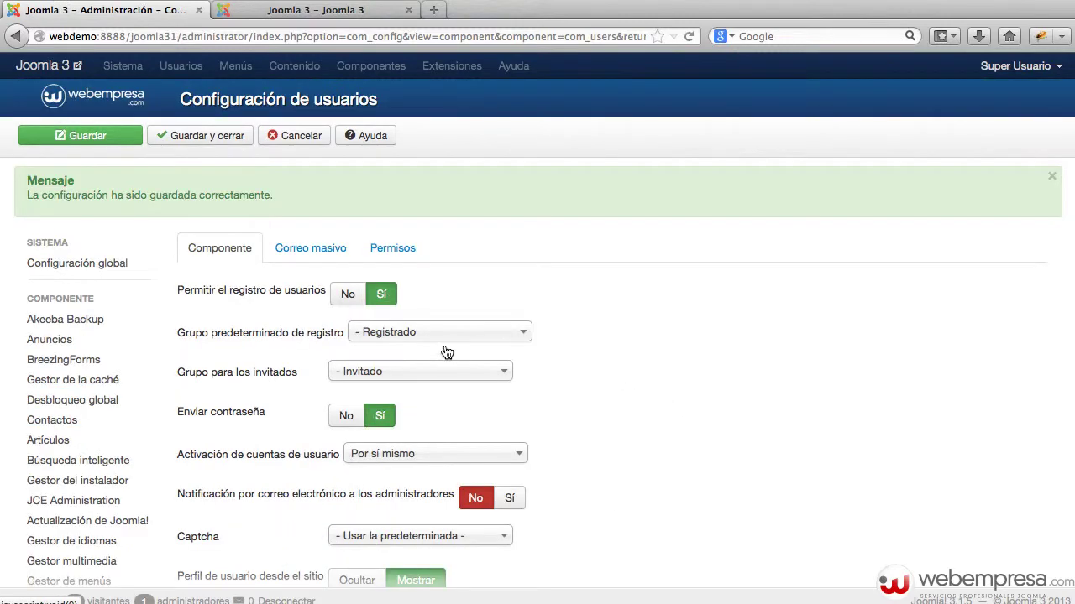
pyautogui.scroll(-5, 612, 495)
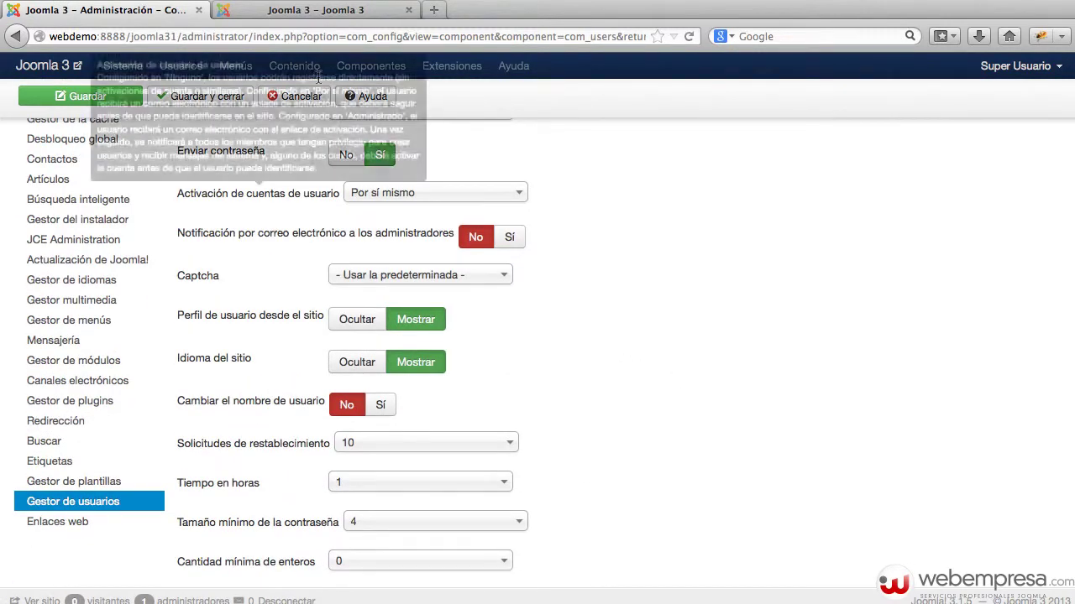
pyautogui.click(335, 10)
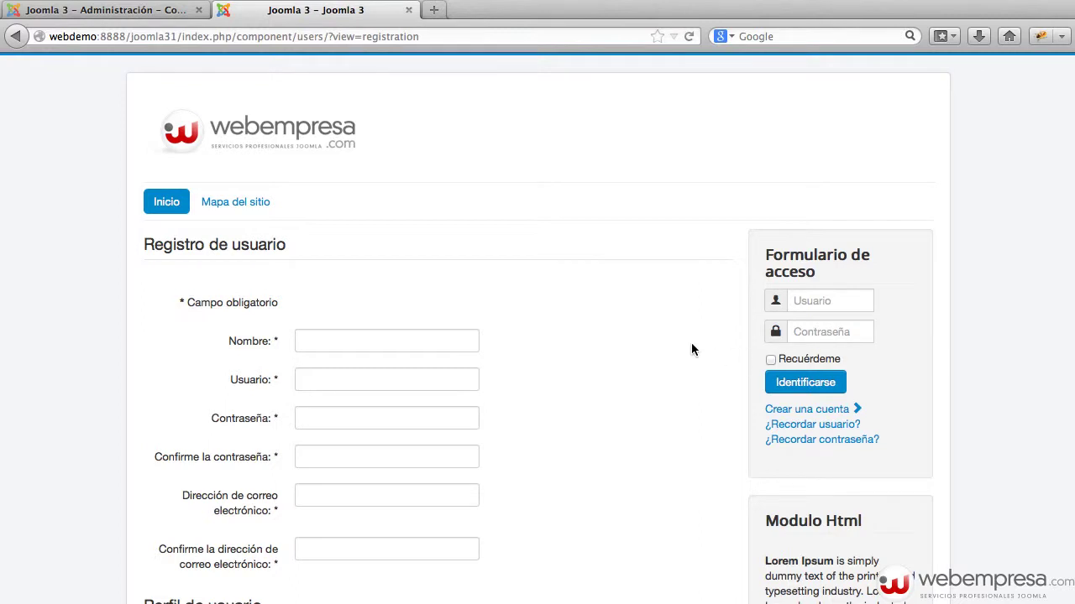
pyautogui.press('super+r')
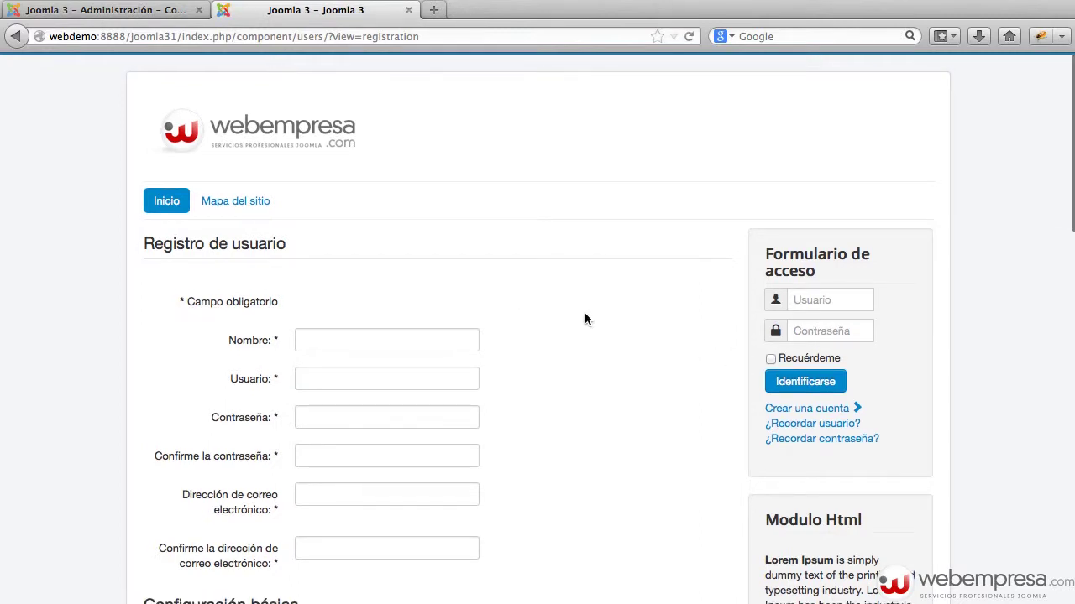
pyautogui.scroll(-2, 585, 319)
pyautogui.scroll(-1, 584, 319)
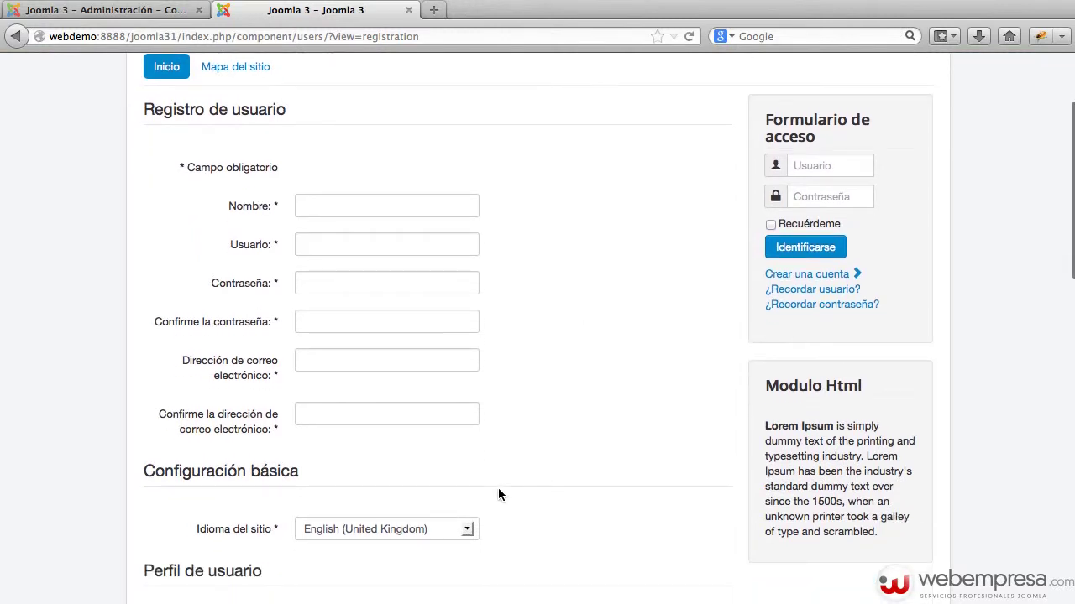
pyautogui.click(403, 541)
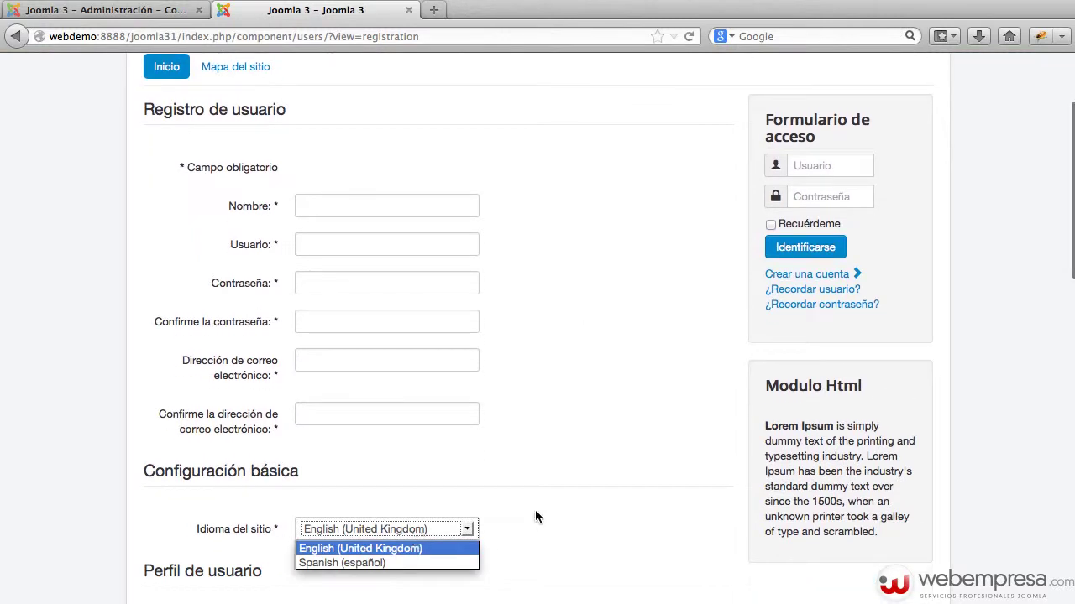
pyautogui.click(598, 497)
# Glance at the admin user settings, then return to the registration page's login Usuario field.
pyautogui.click(158, 16)
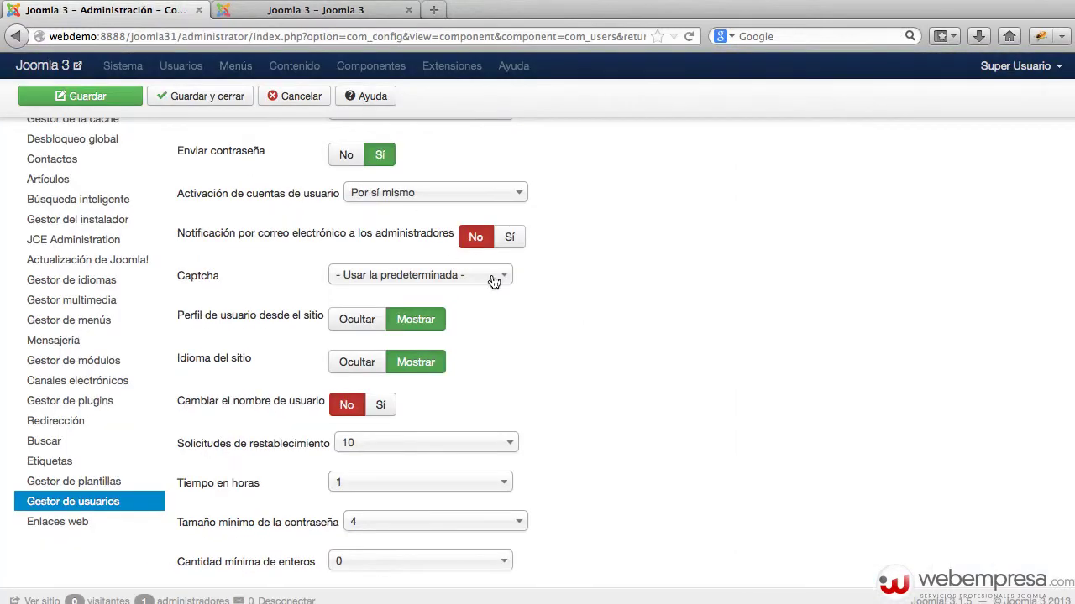
pyautogui.scroll(-2, 493, 280)
pyautogui.moveTo(311, 292)
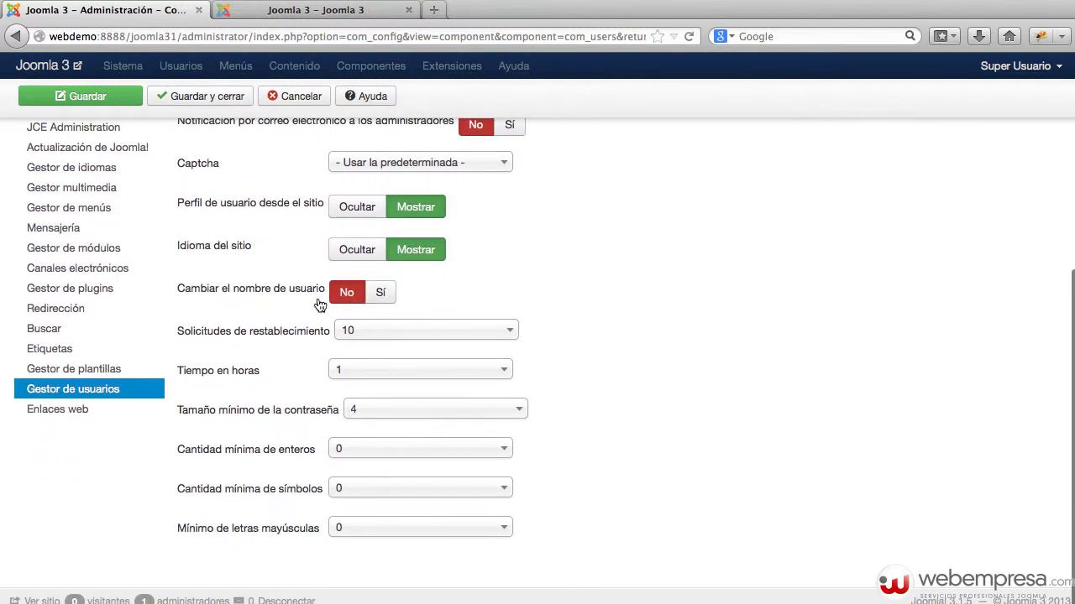
pyautogui.click(302, 12)
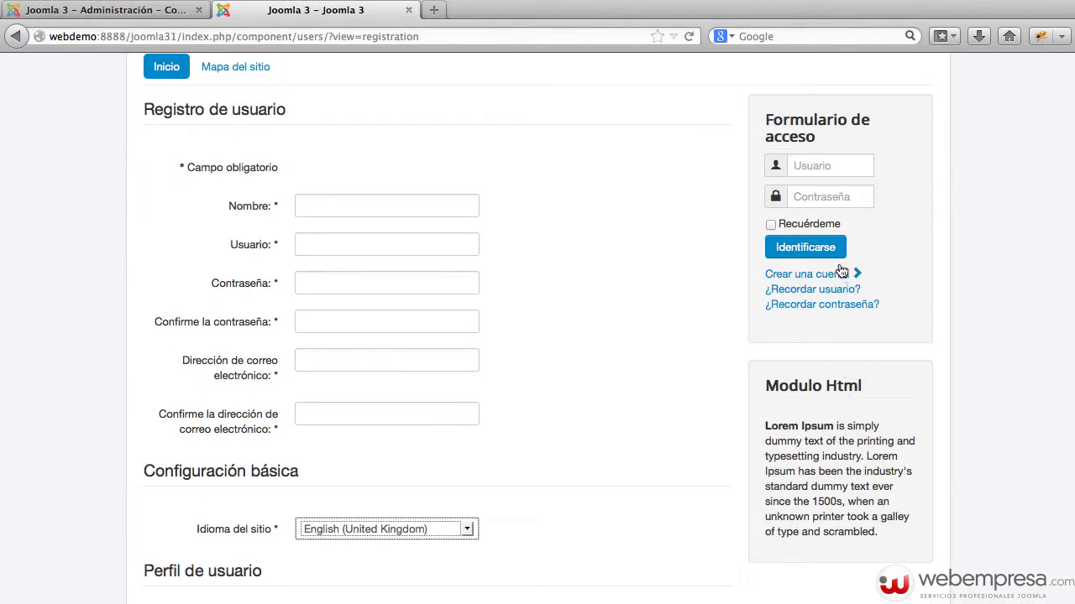
pyautogui.click(819, 166)
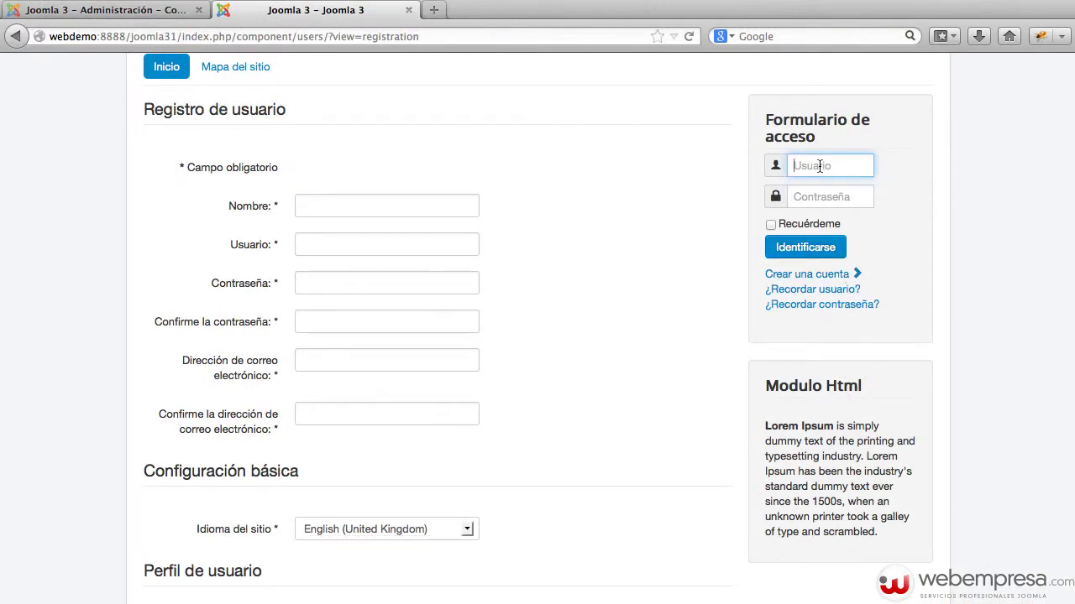
# Log in on the front end with the test account's username and password and open Editar perfil.
pyautogui.write('user3')
pyautogui.press('Tab')
pyautogui.write('user3')
pyautogui.press('Return')
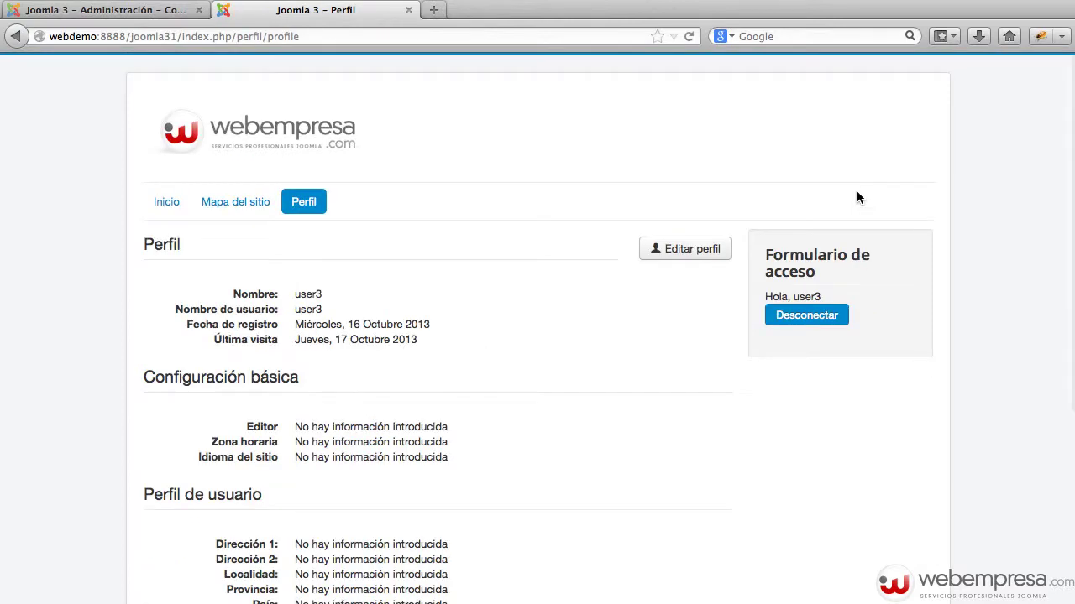
pyautogui.click(685, 251)
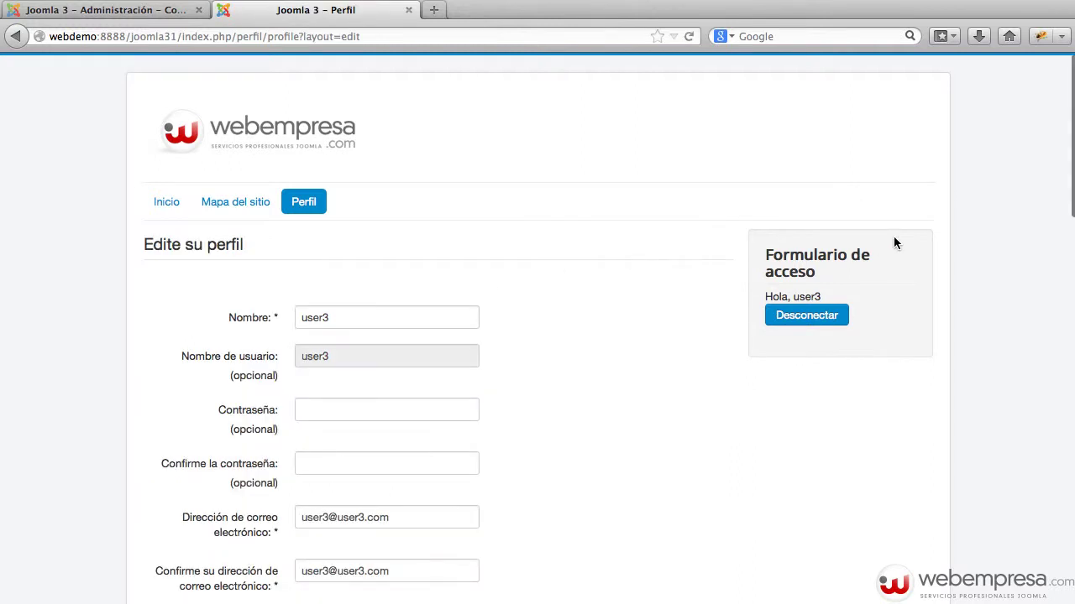
pyautogui.scroll(-1, 812, 280)
pyautogui.scroll(-1, 811, 279)
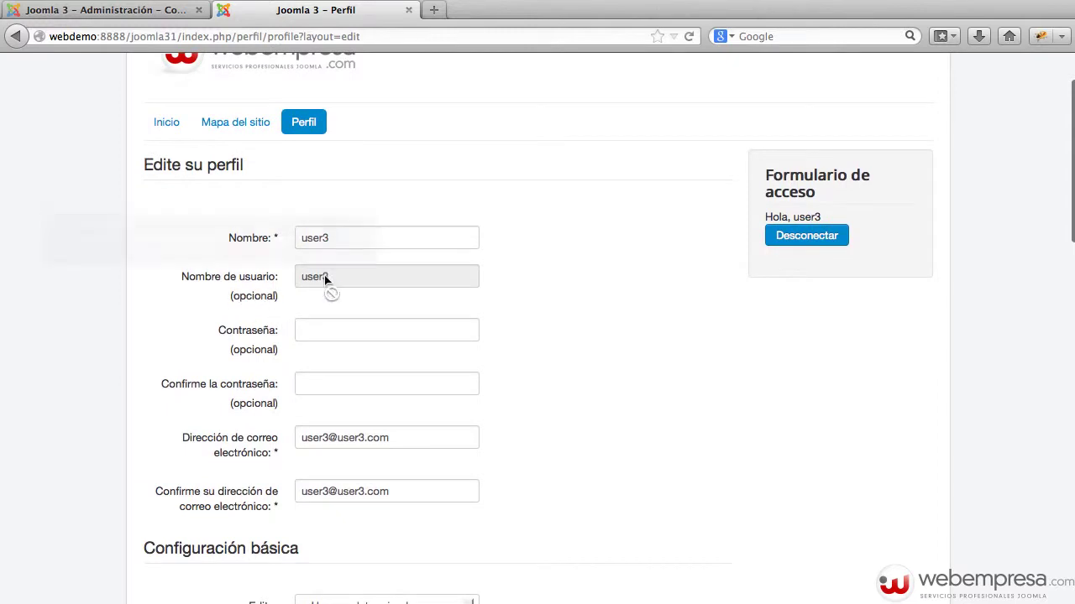
pyautogui.moveTo(327, 277); pyautogui.dragTo(288, 279)
# Set 'Cambiar el nombre de usuario' to Sí, save, and confirm the profile's username field is now editable.
pyautogui.click(181, 12)
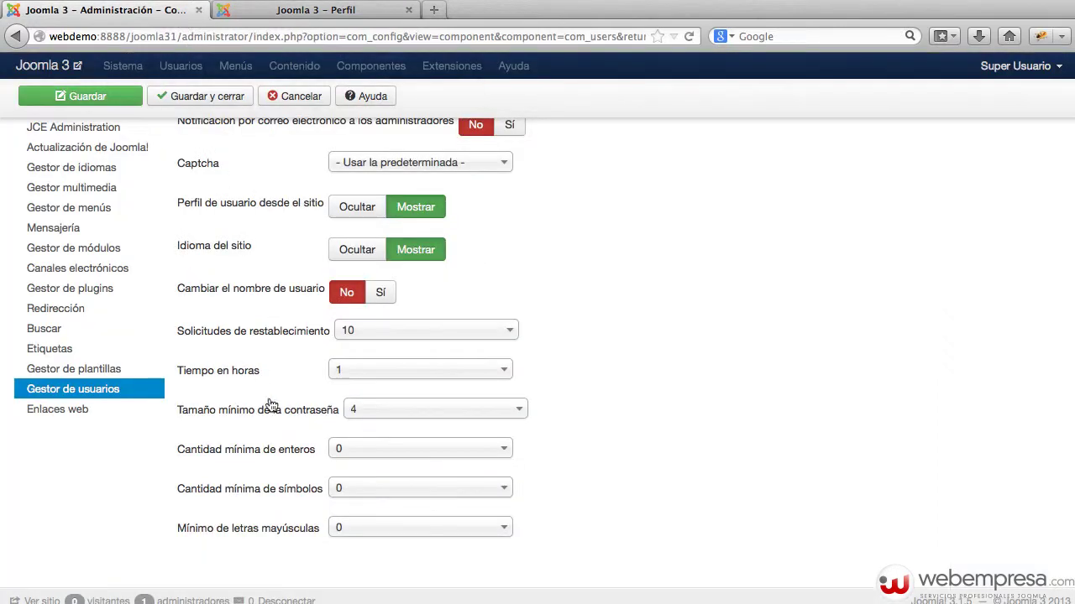
pyautogui.click(380, 292)
pyautogui.click(120, 101)
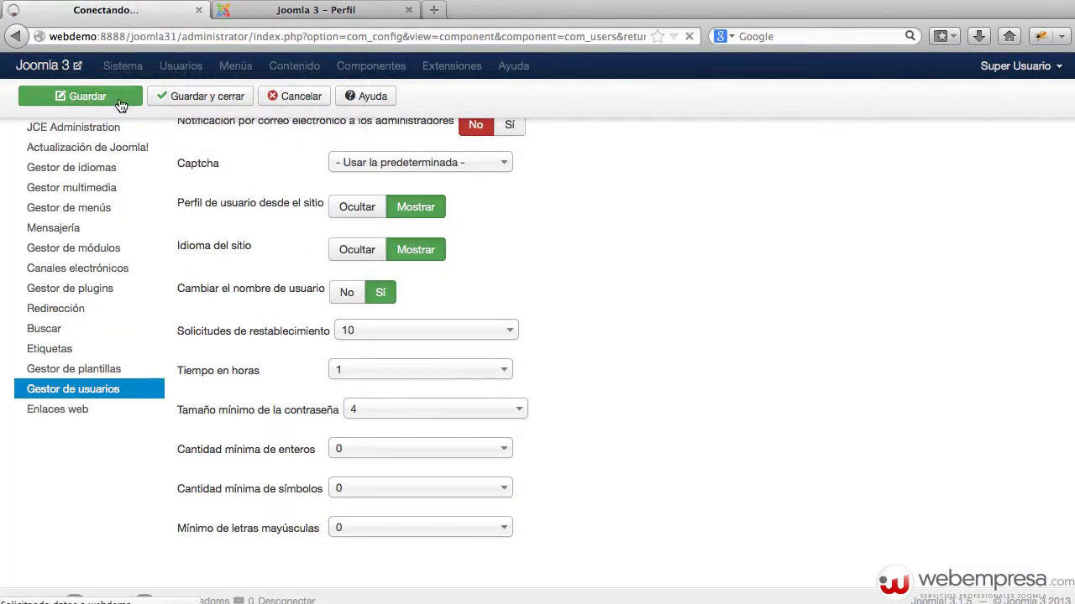
pyautogui.click(325, 10)
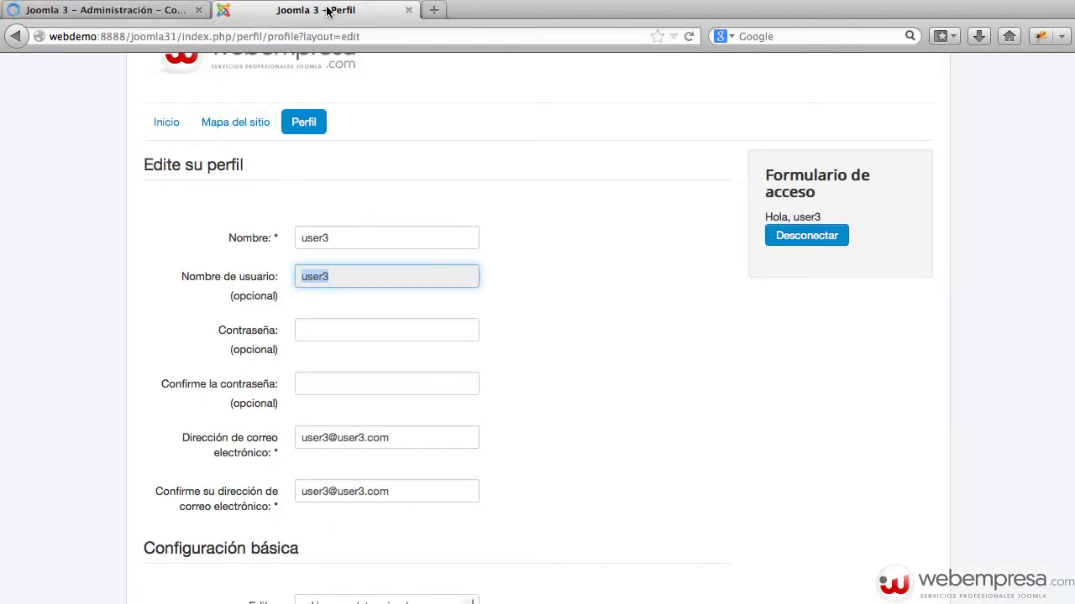
pyautogui.press('super+r')
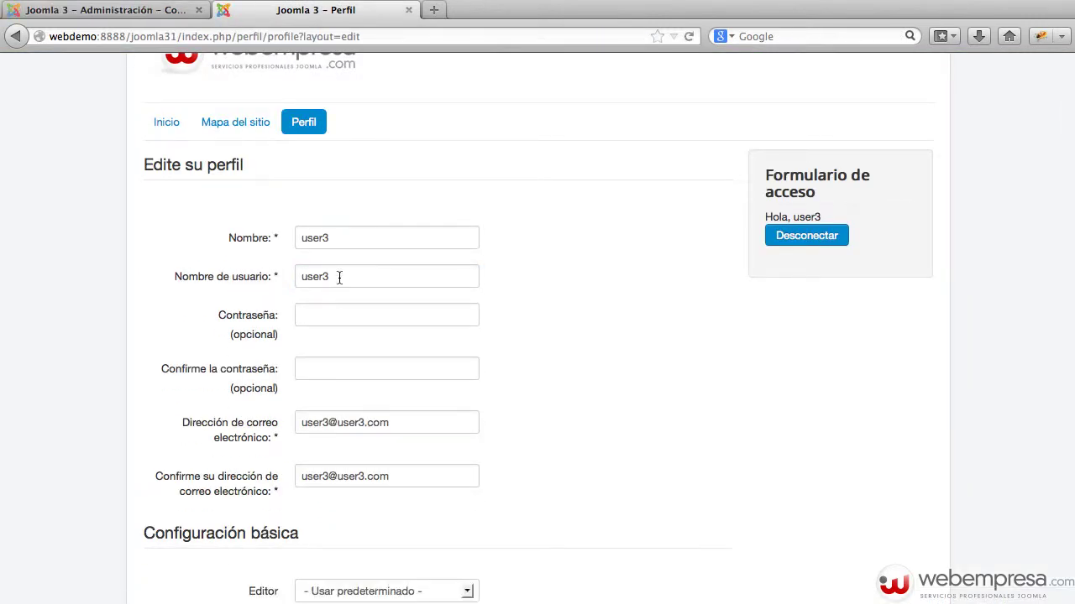
pyautogui.click(248, 270)
pyautogui.click(394, 278)
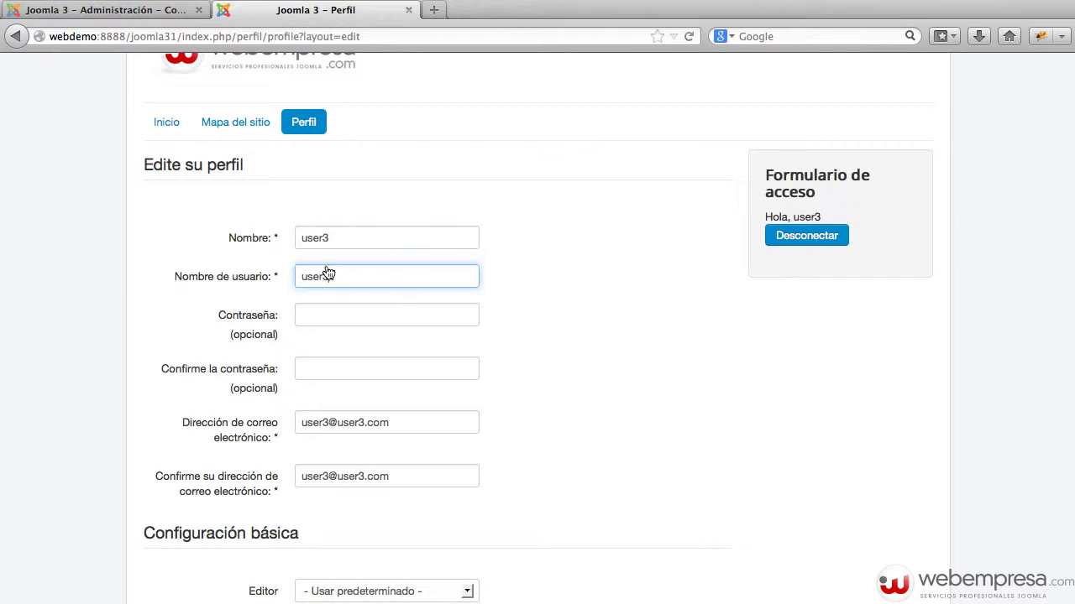
pyautogui.click(168, 11)
pyautogui.scroll(-5, 408, 288)
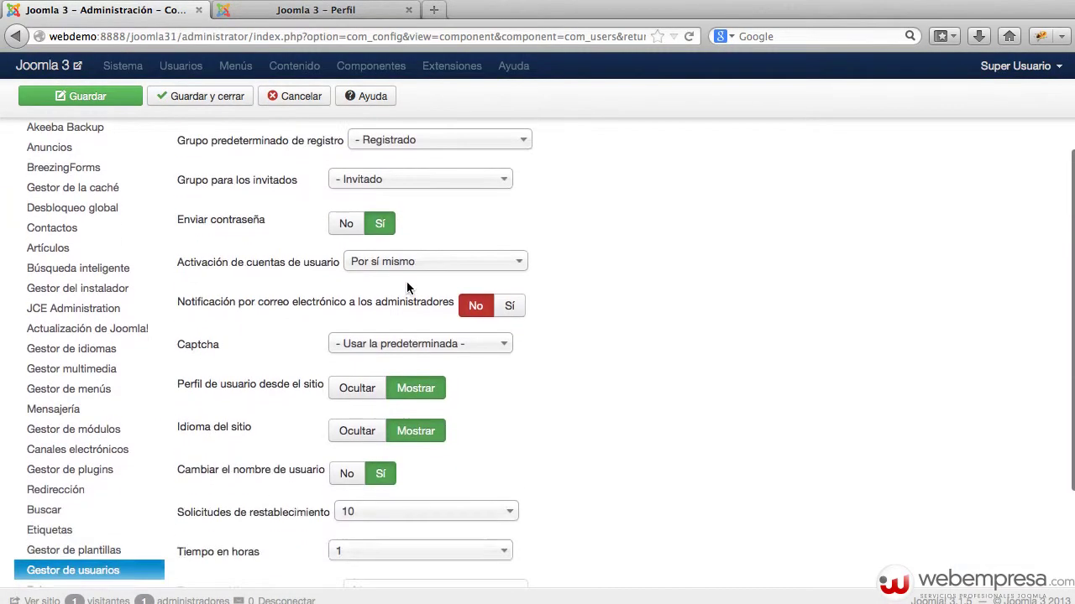
# Set 'Cambiar el nombre de usuario' to No, leaving 'Tamaño mínimo de la contraseña' at 4.
pyautogui.click(351, 474)
pyautogui.scroll(-3, 515, 429)
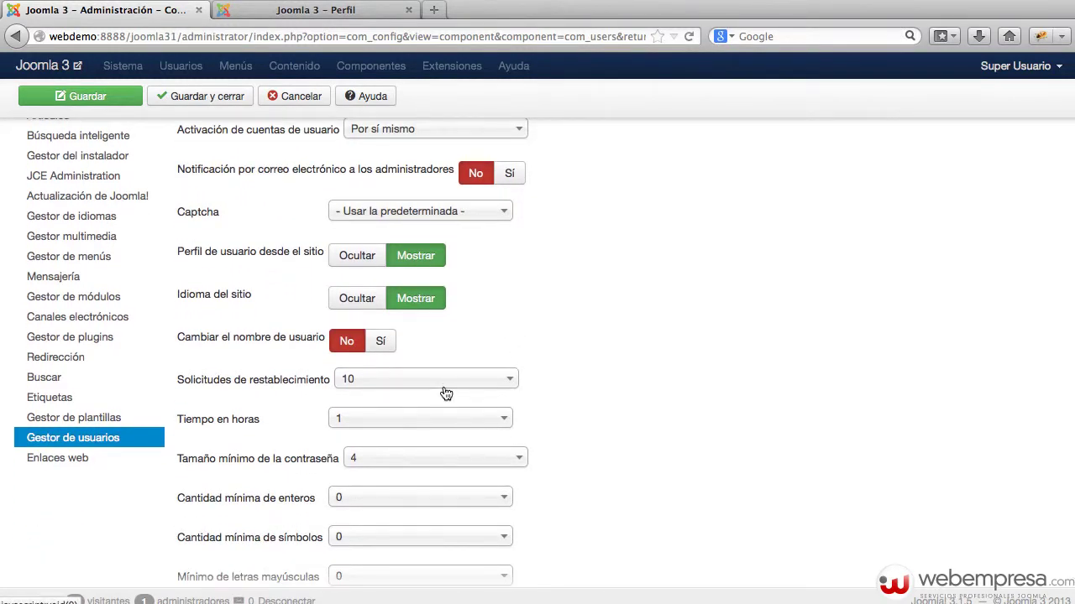
pyautogui.scroll(-2, 446, 393)
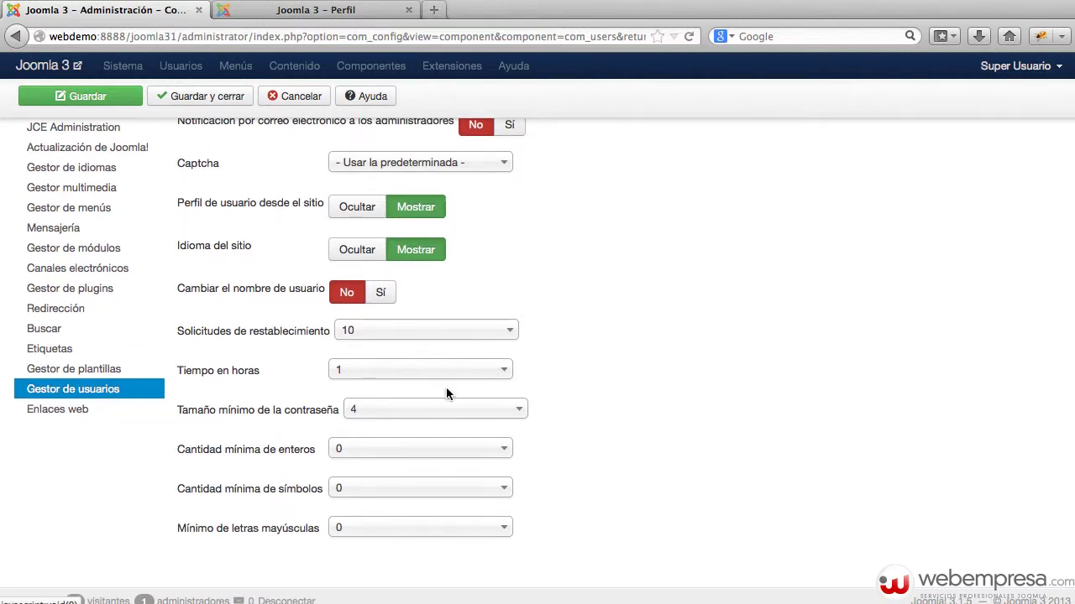
pyautogui.click(409, 416)
pyautogui.click(789, 358)
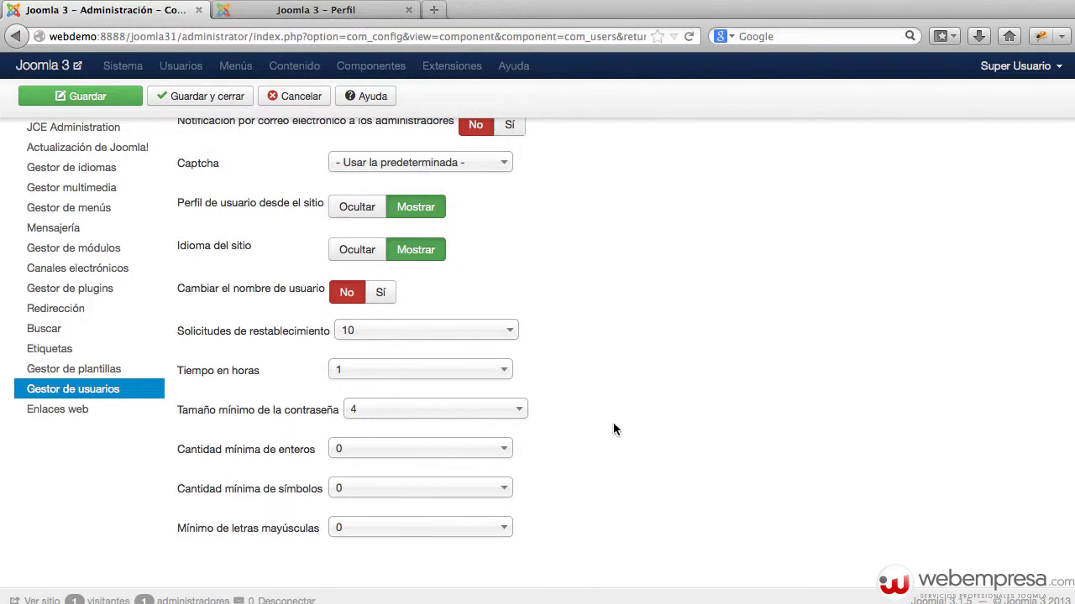
pyautogui.scroll(10, 616, 420)
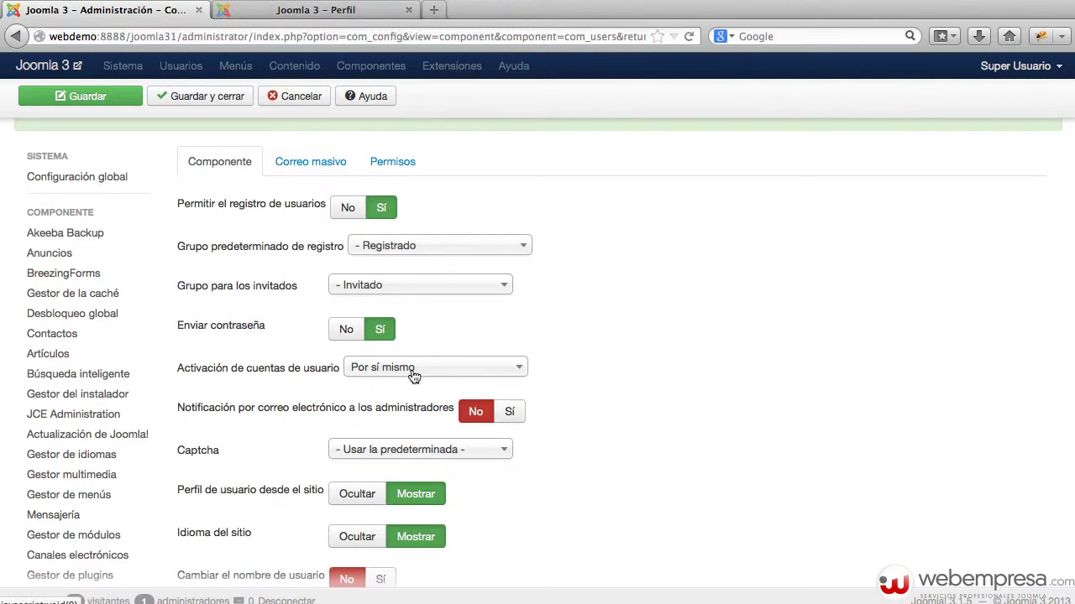
pyautogui.scroll(2, 648, 351)
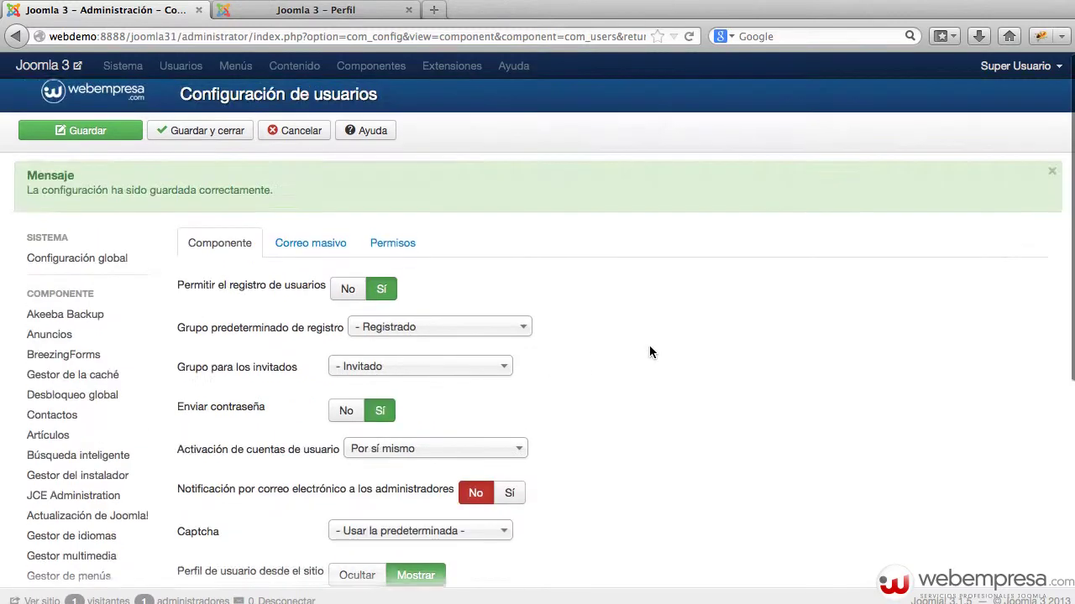